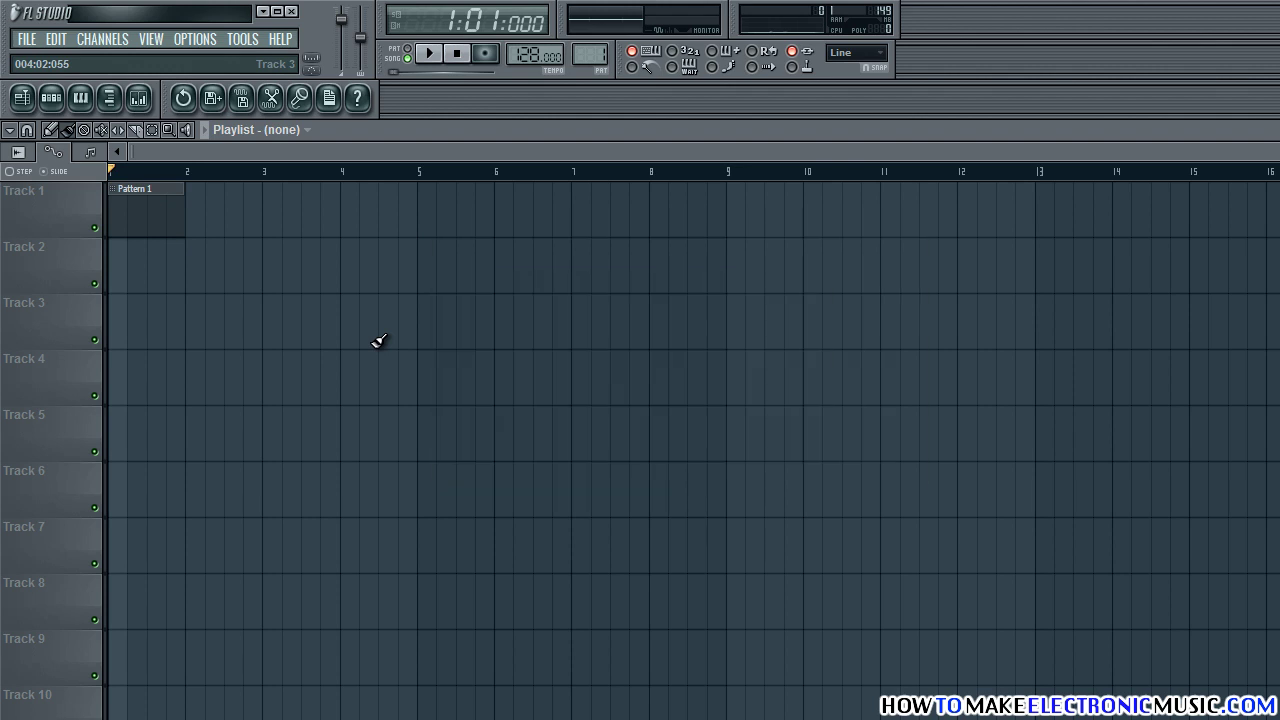
Step: Add a 3x Osc instrument channel and reposition its settings window
left_click(108, 40)
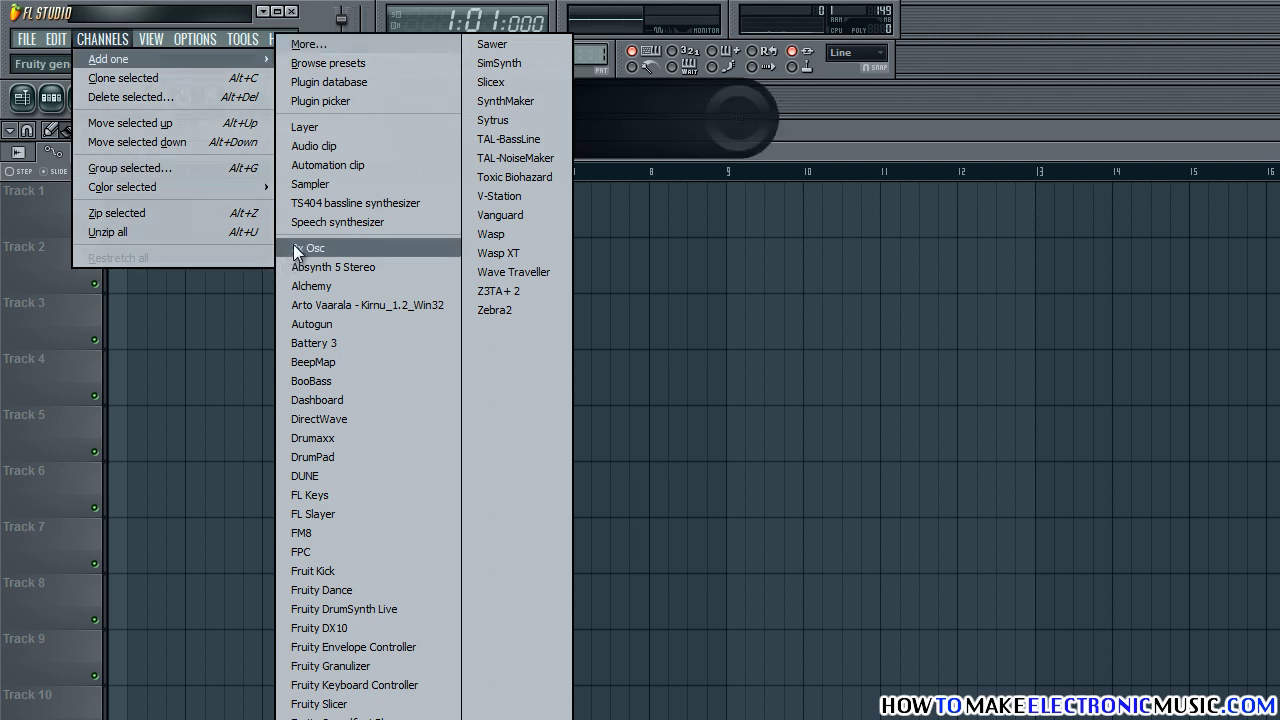
left_click(310, 248)
left_click_drag(593, 192, 558, 174)
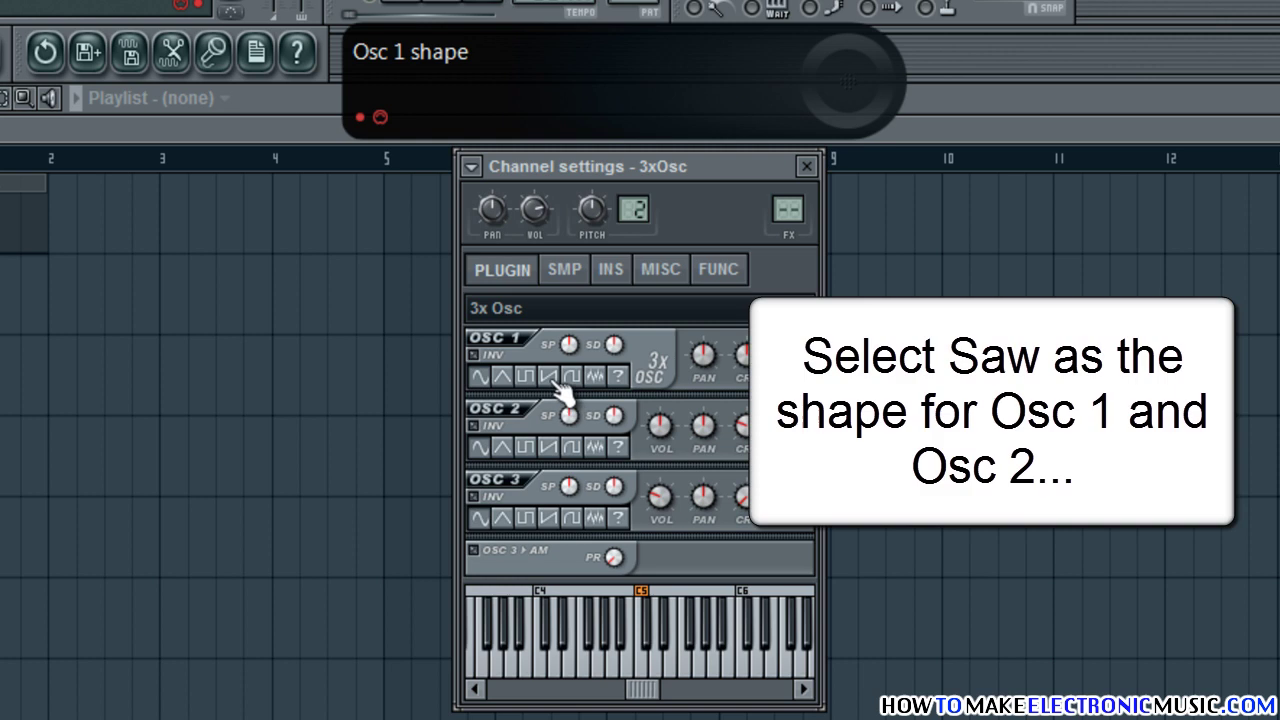
Step: Set Osc 1 and Osc 2 to the Saw shape, Osc 3 to noise, and lower the Osc 3 mix level slightly
left_click(549, 376)
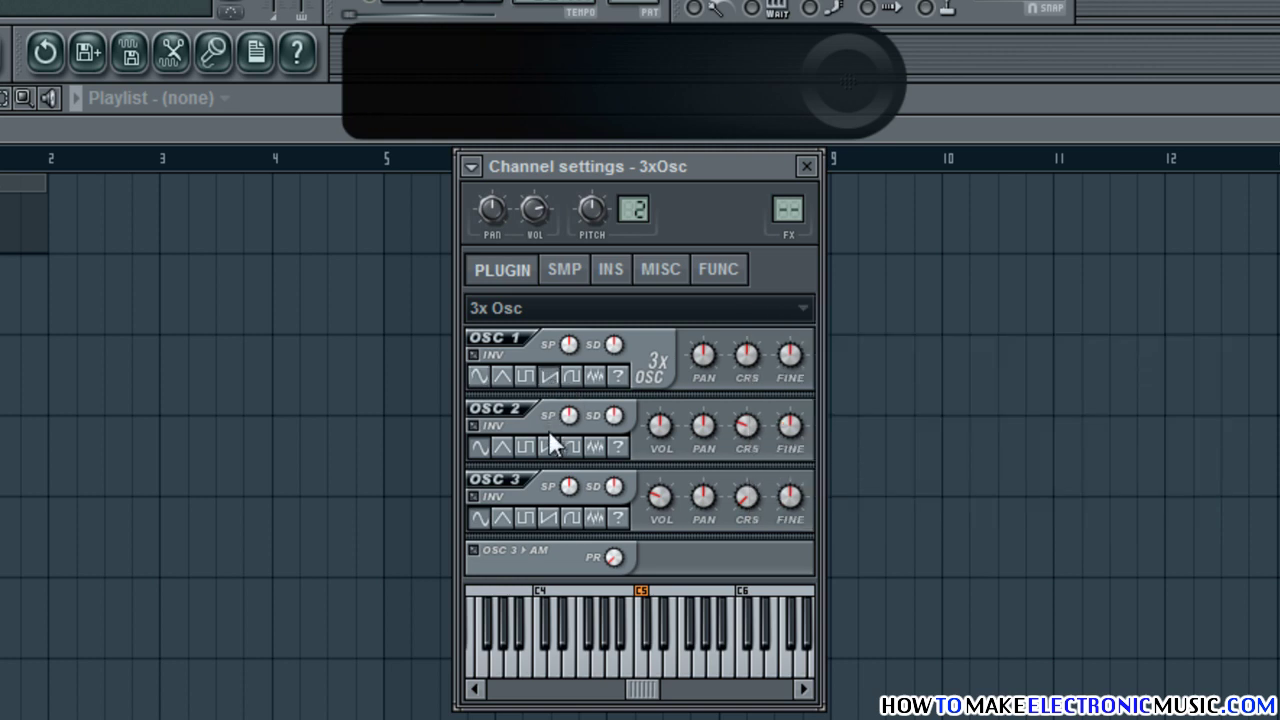
left_click(549, 447)
left_click(595, 518)
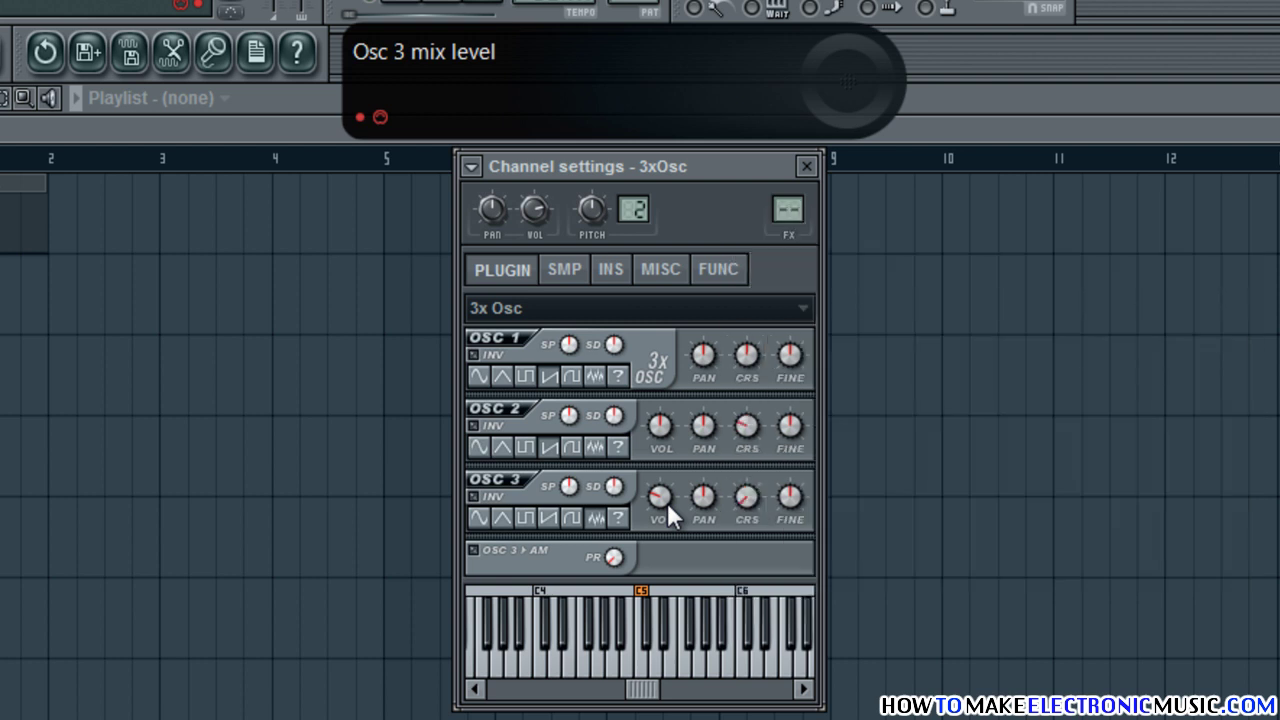
left_click_drag(667, 502, 670, 527)
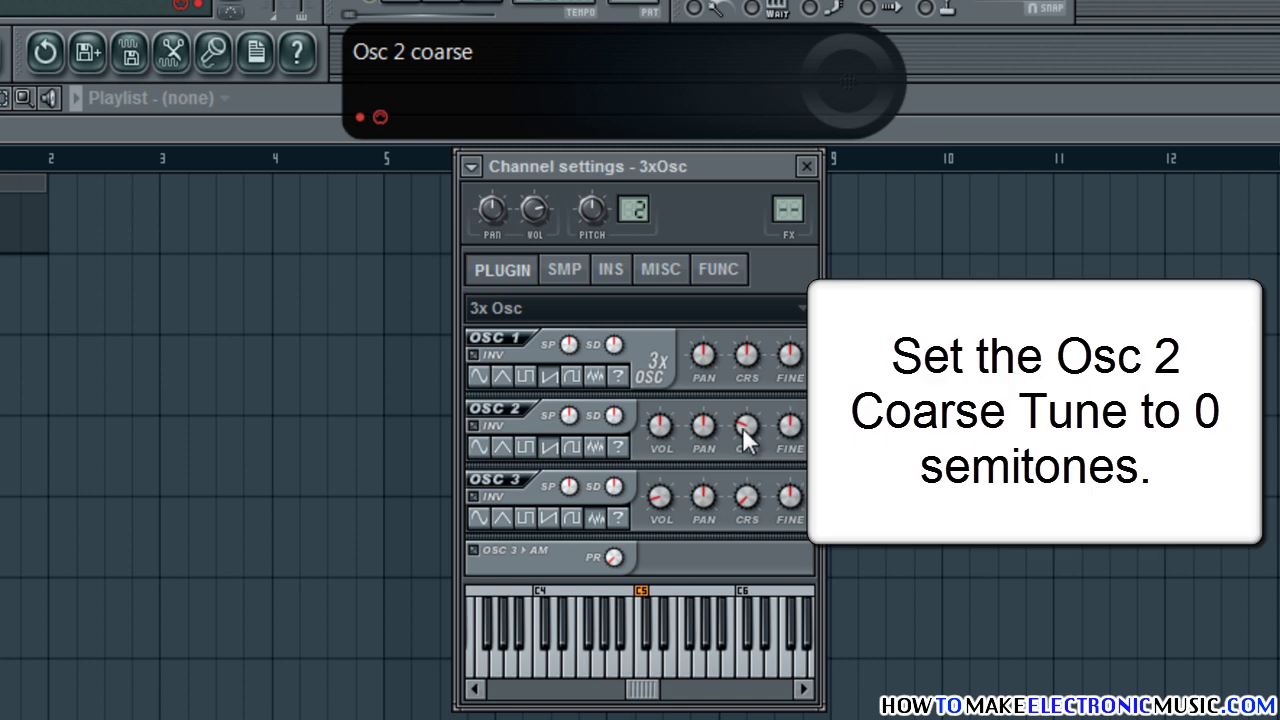
Step: Set Osc 2 coarse to 0 semitones and fine to +12 cents, lower Osc 1 fine, and set Osc 1 stereo detune to +5 cents
left_click_drag(742, 427, 725, 358)
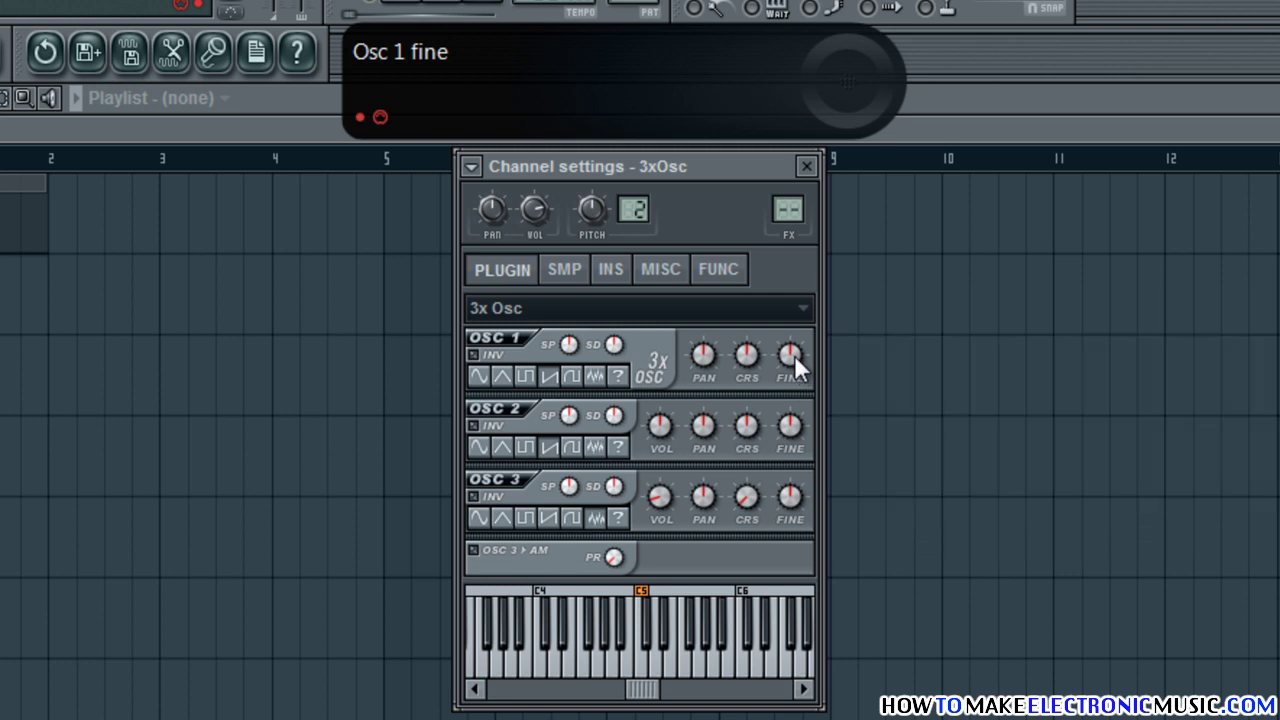
left_click_drag(794, 355, 796, 369)
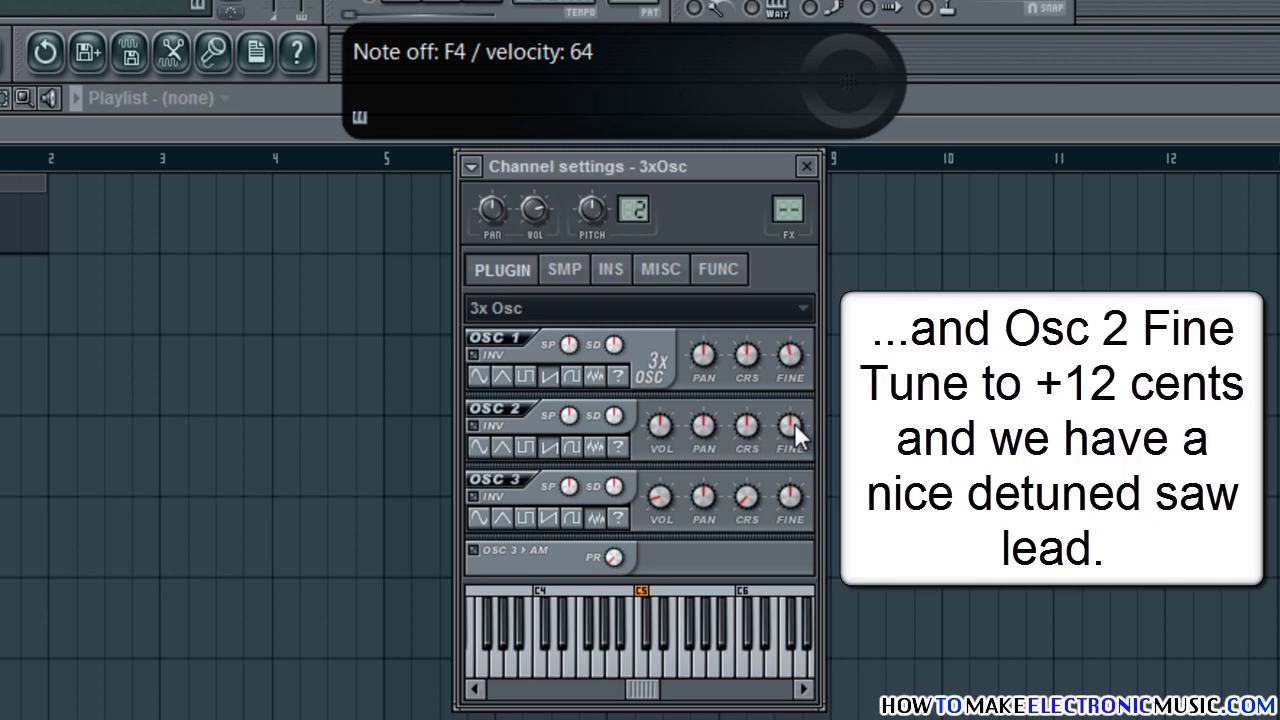
left_click_drag(794, 422, 793, 405)
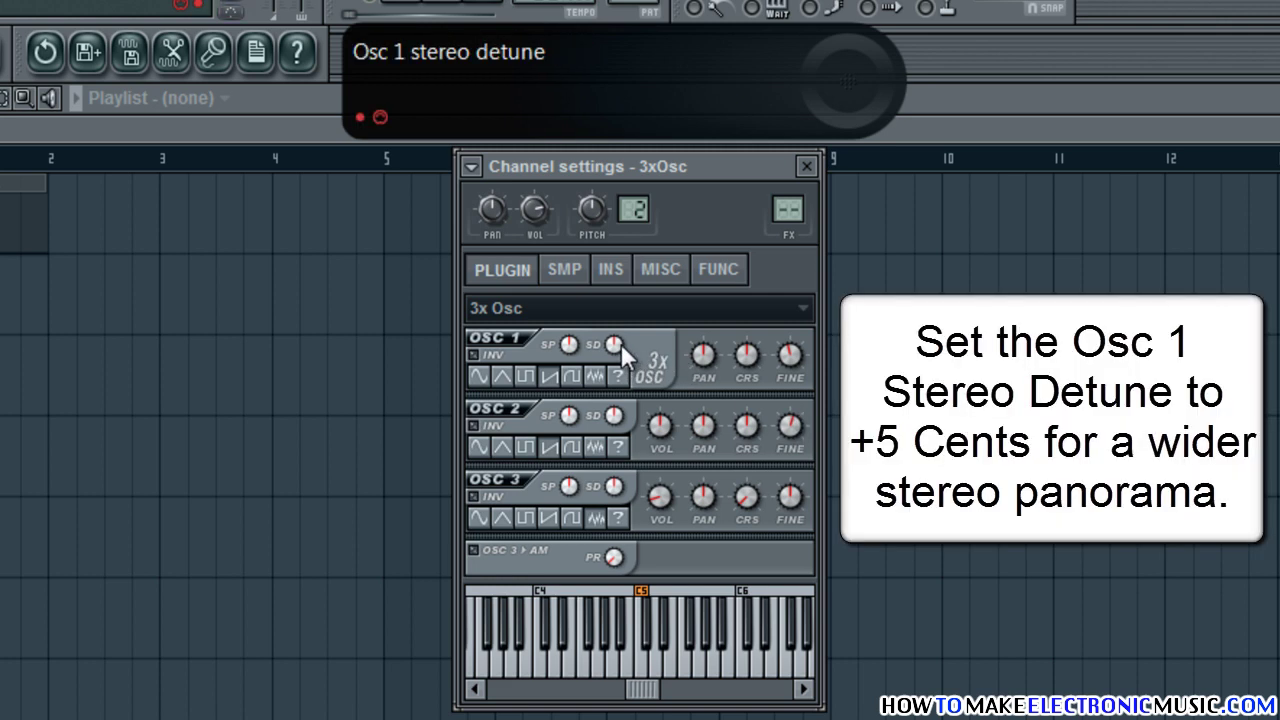
left_click_drag(621, 343, 621, 336)
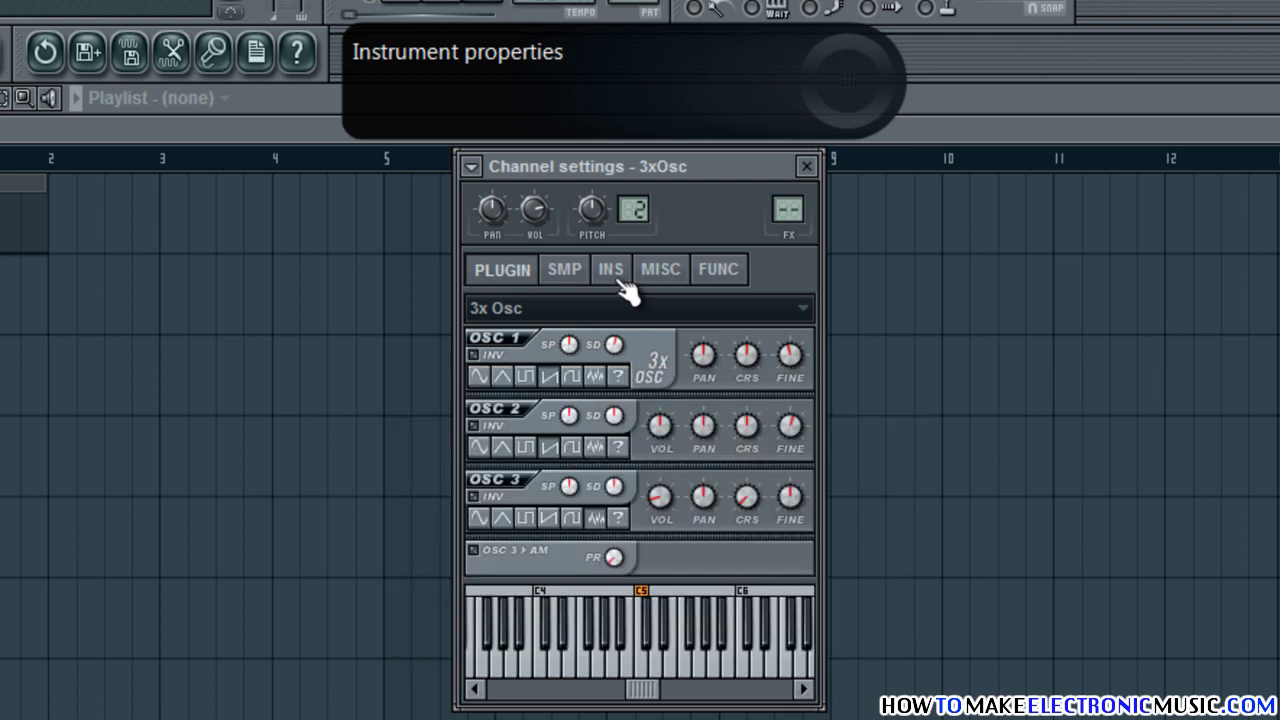
Step: Enable the volume envelope of the 3xOsc channel and reduce its attack to near the minimum
left_click(619, 281)
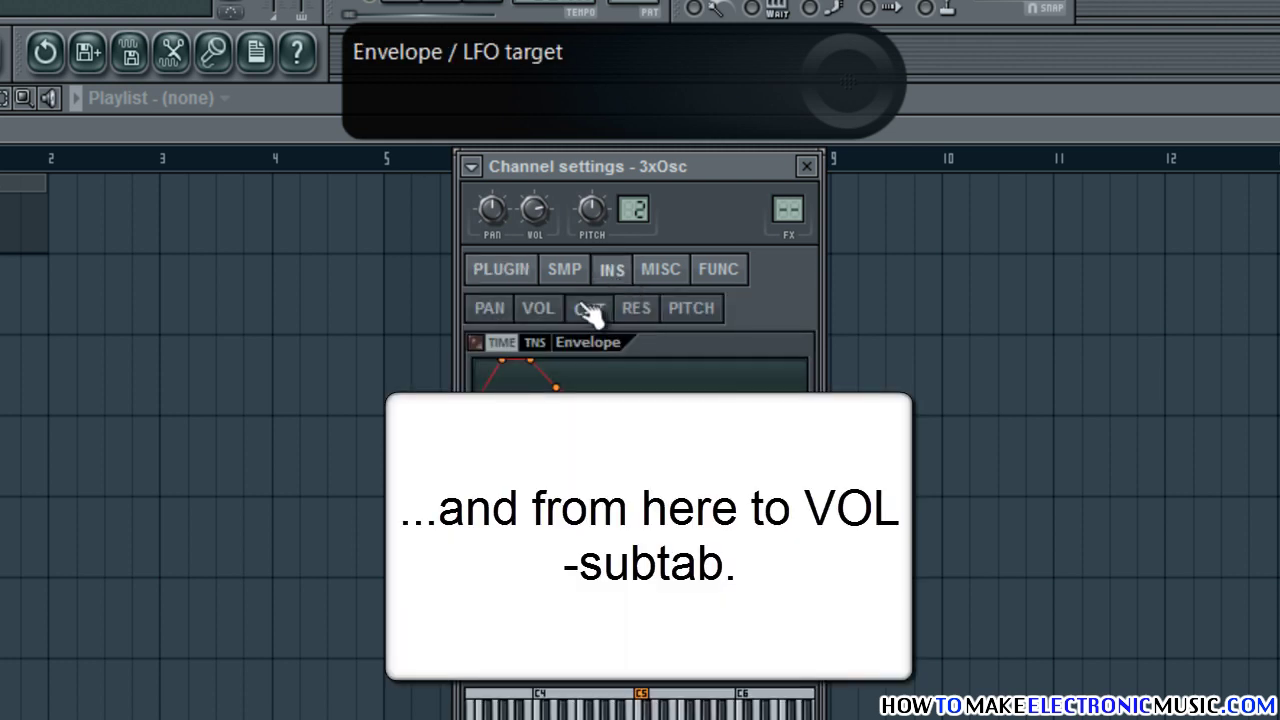
left_click(545, 312)
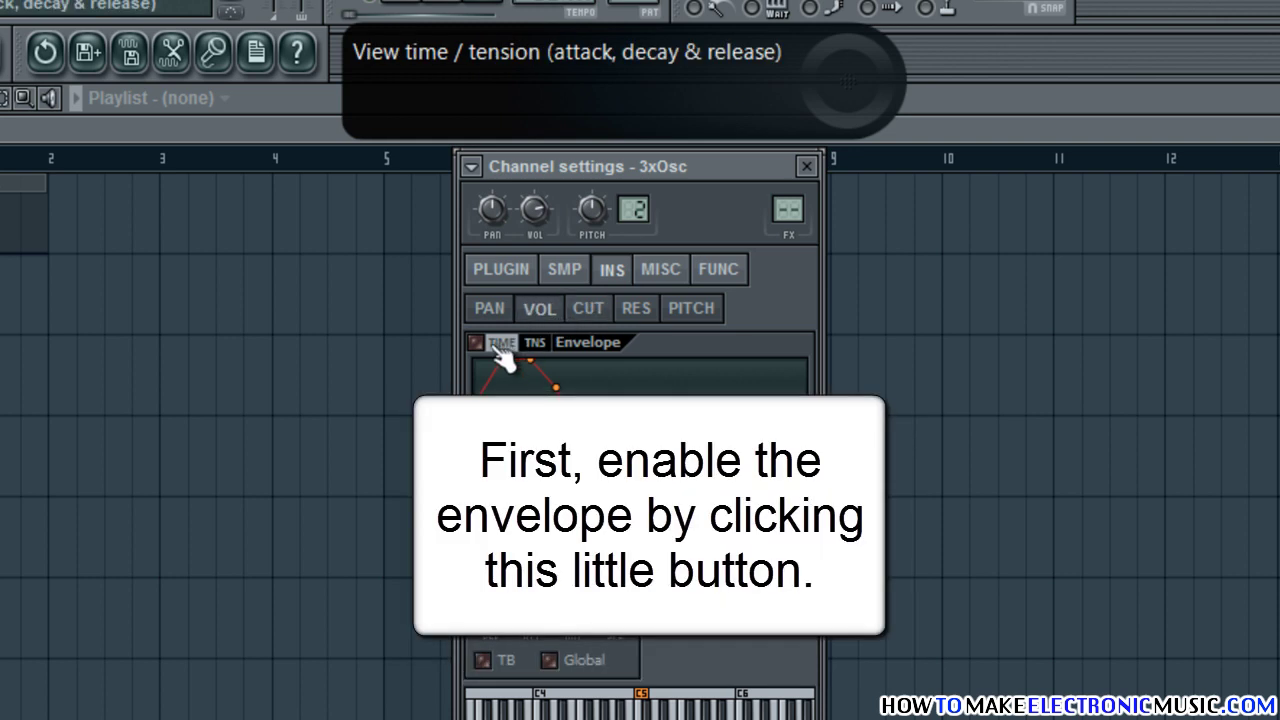
left_click(476, 341)
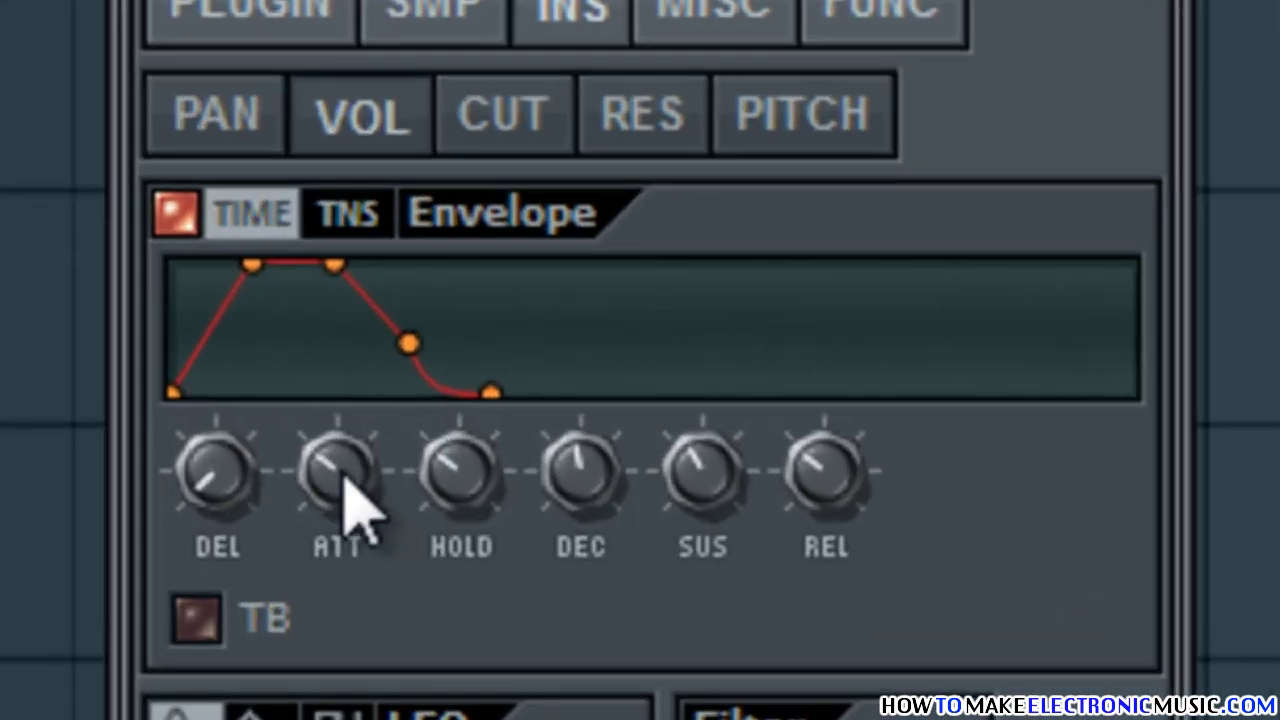
left_click_drag(534, 434, 568, 503)
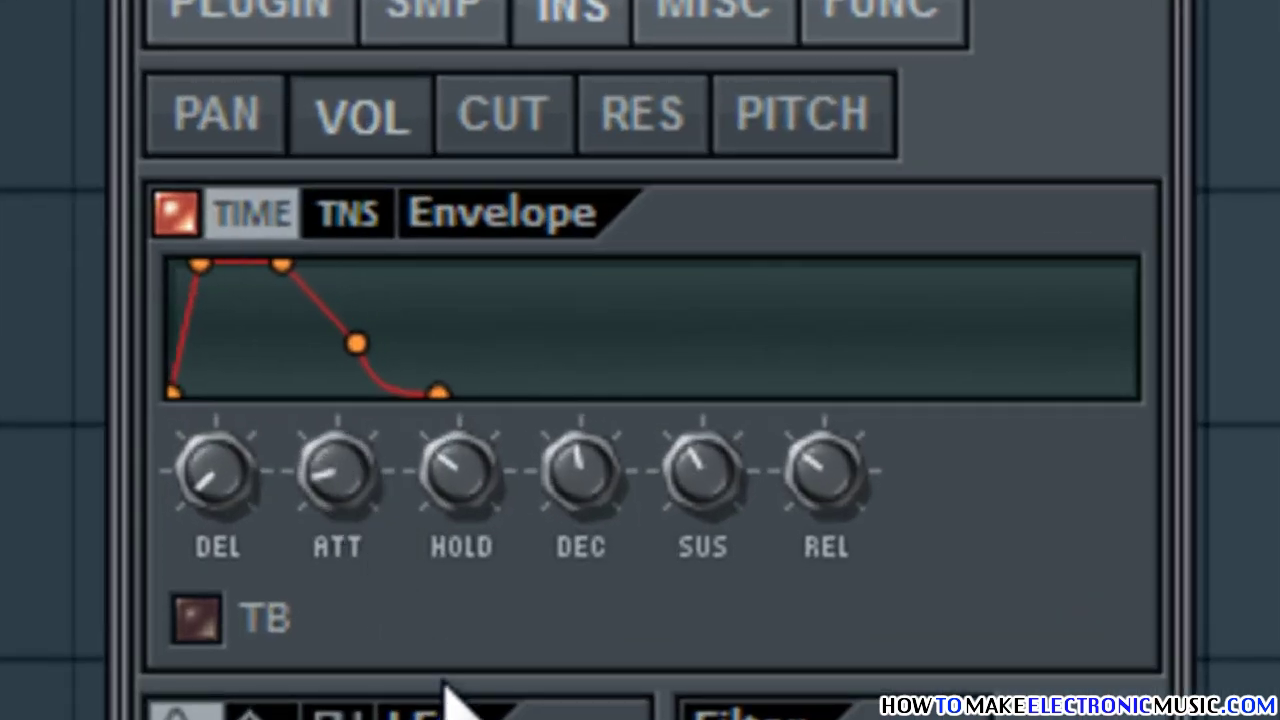
left_click_drag(447, 690, 460, 719)
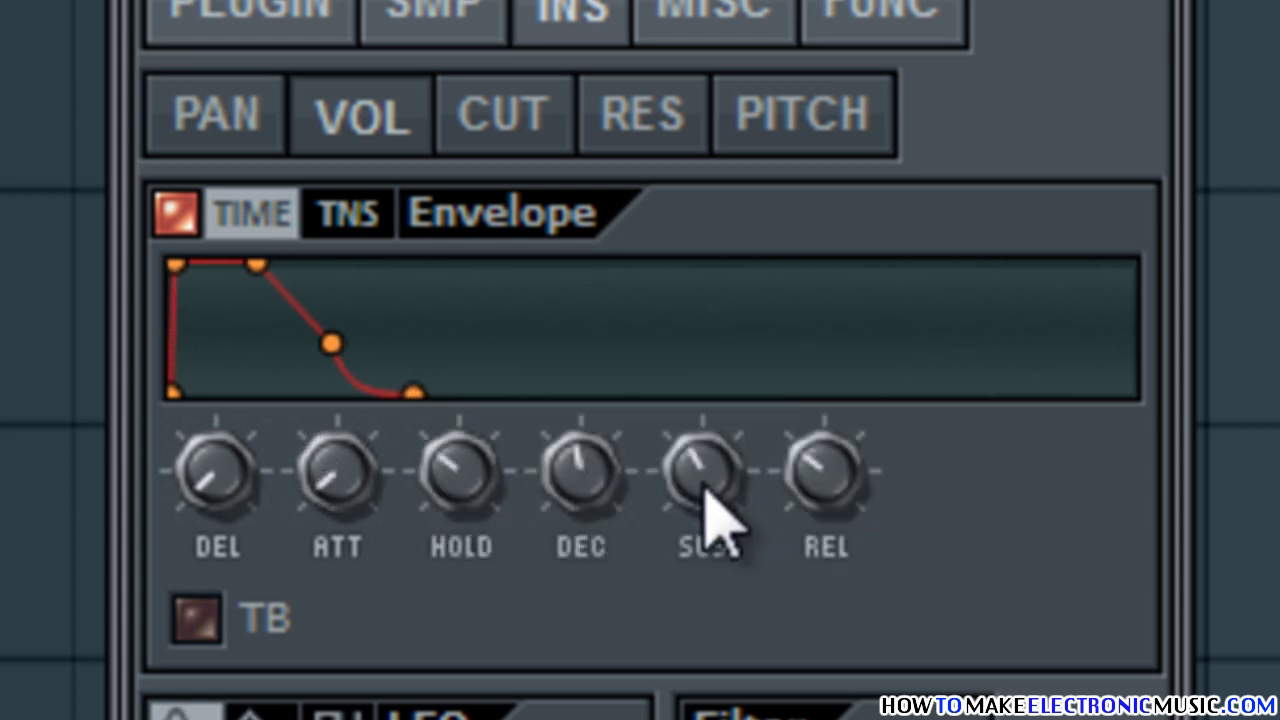
Step: Raise the volume envelope's sustain to maximum and its release to about the middle, and close the channel settings
left_click_drag(712, 515, 712, 560)
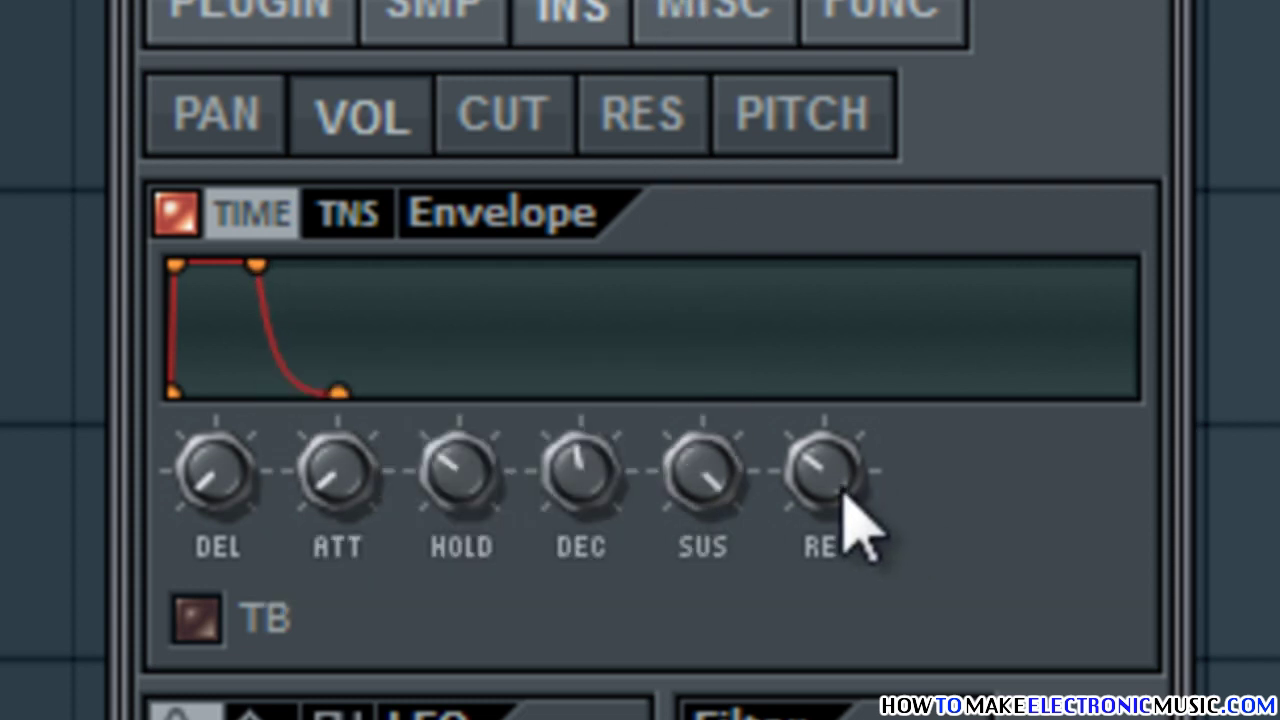
left_click_drag(846, 509, 822, 216)
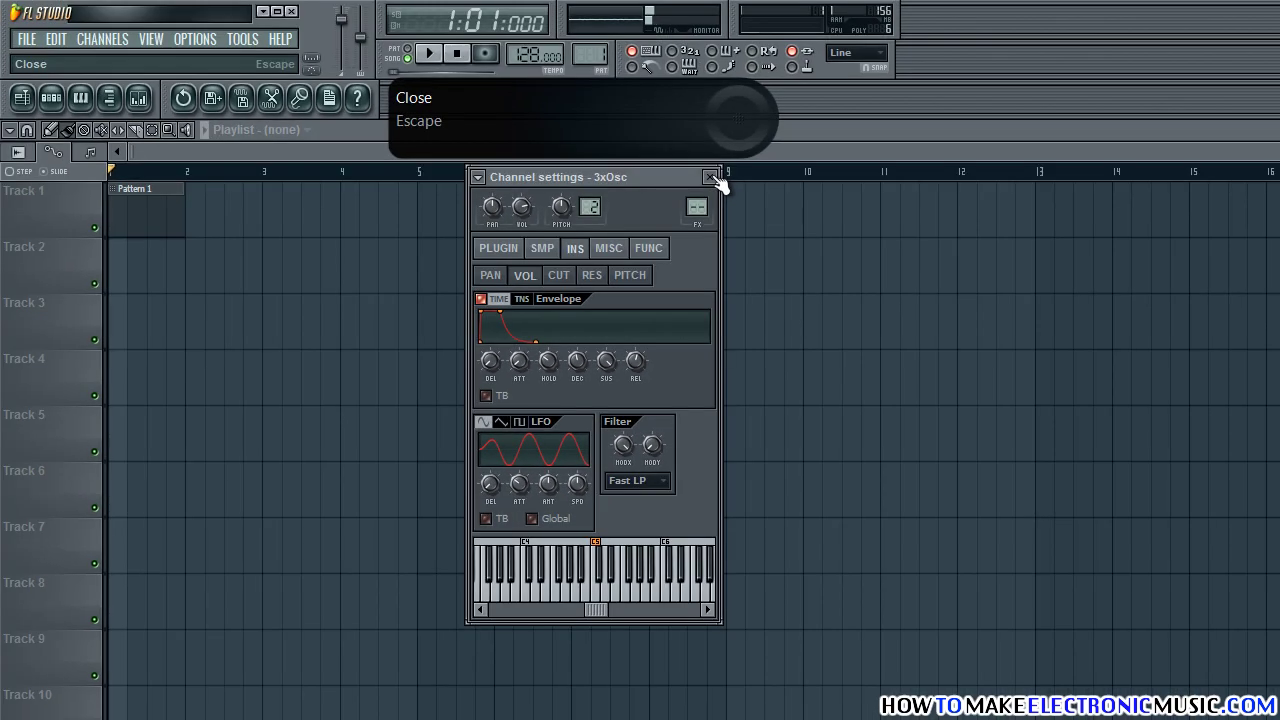
left_click(711, 177)
Step: Clone the 3xOsc channel with all its instrument and envelope settings
key("F6")
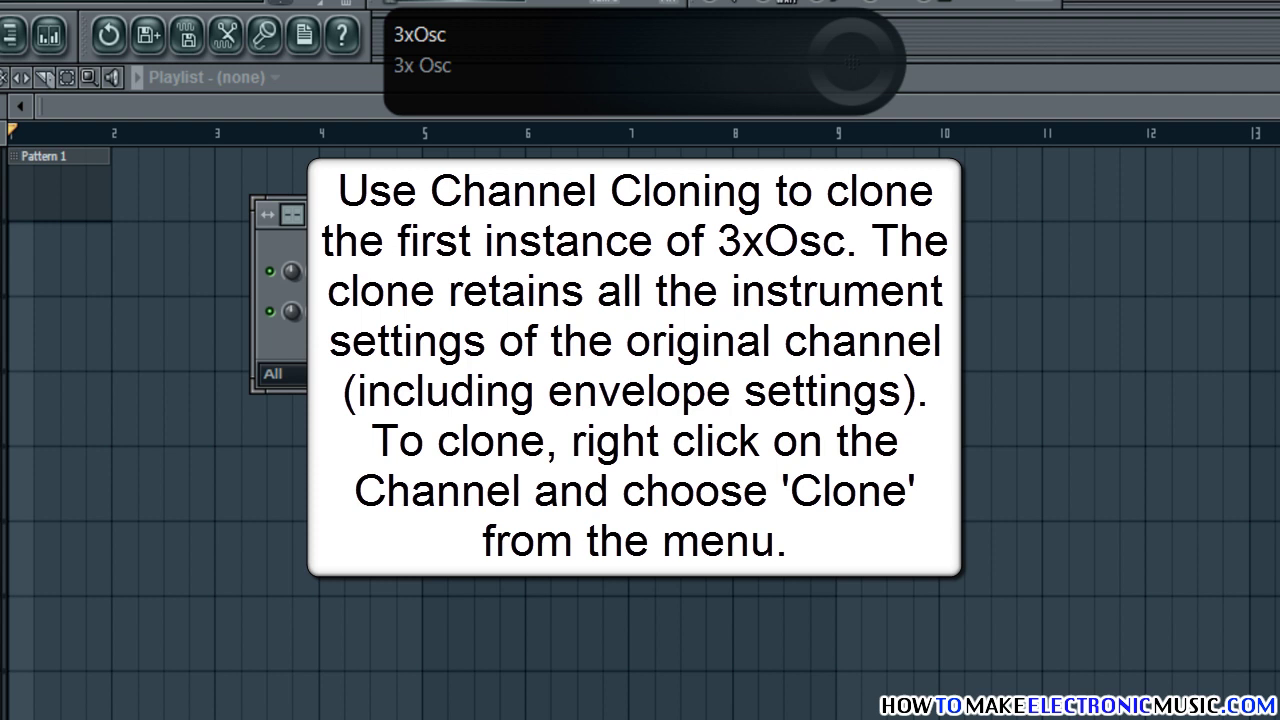
right_click(399, 311)
left_click(553, 628)
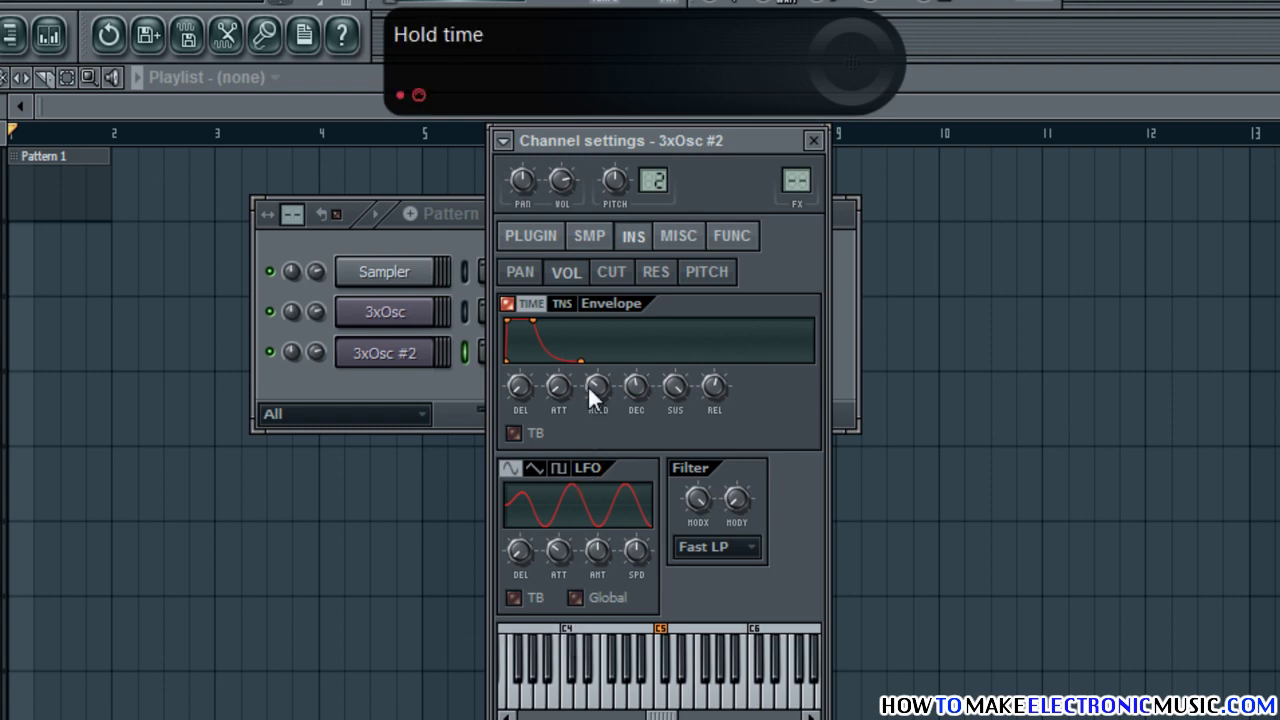
Step: Reset the Osc 1 stereo detune and the Osc 1 and Osc 2 fine tuning of the cloned 3xOsc #2 to default
left_click(532, 238)
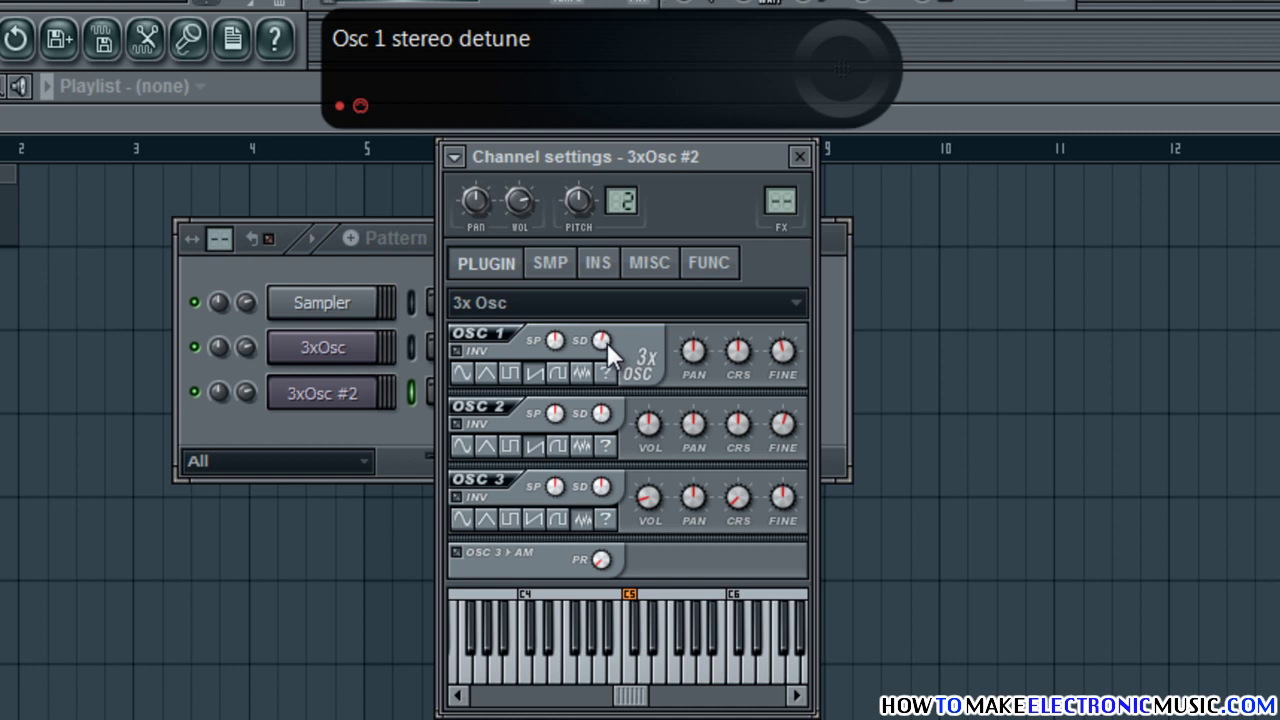
right_click(607, 342)
left_click(640, 359)
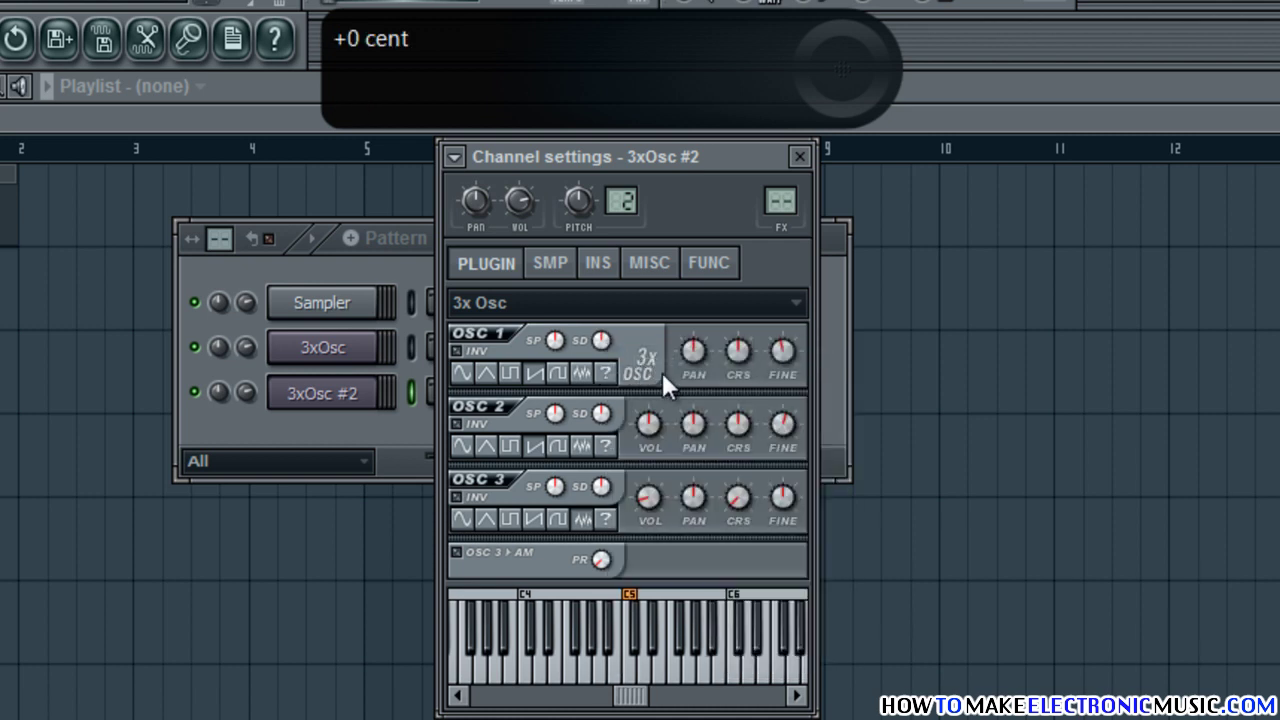
right_click(786, 350)
left_click(823, 362)
right_click(786, 424)
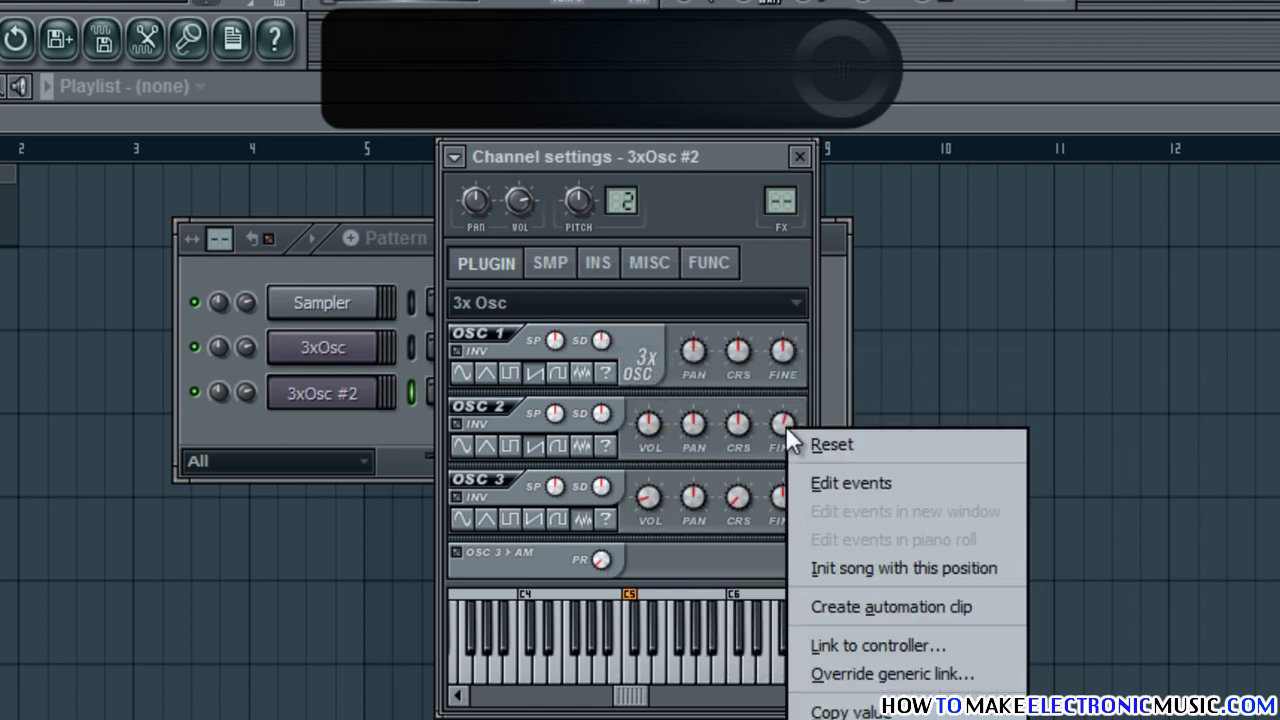
left_click(826, 441)
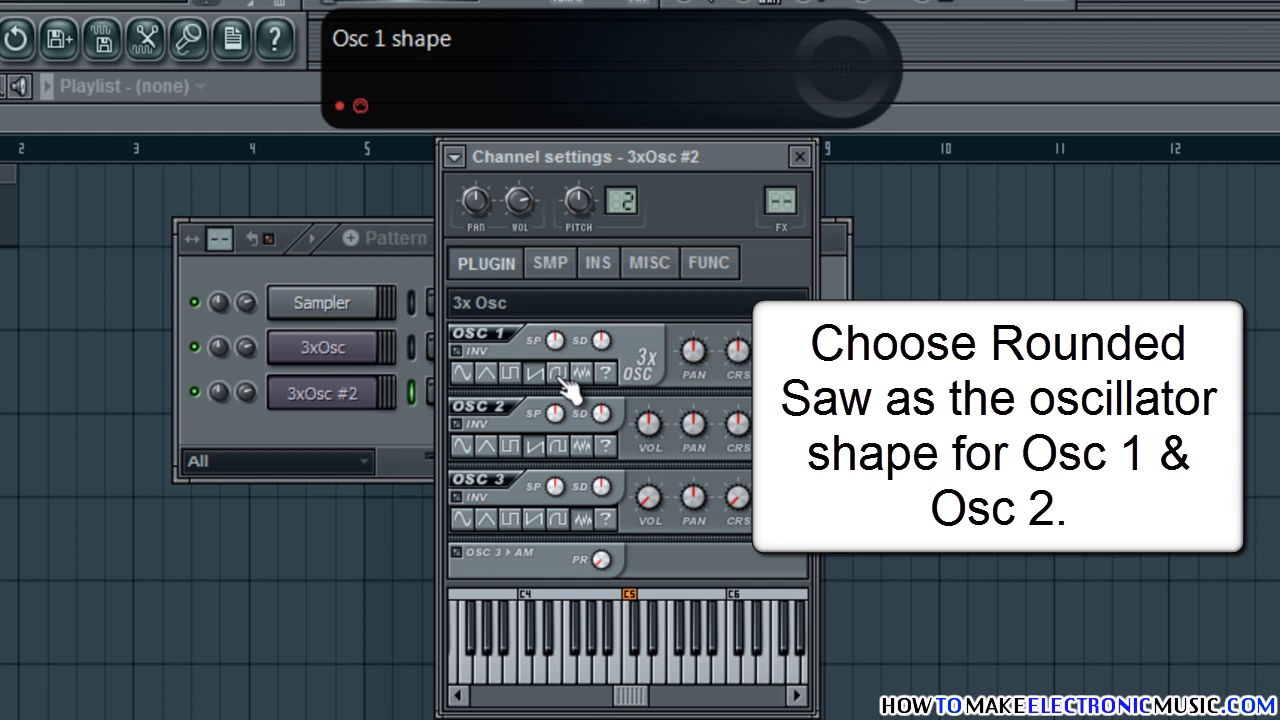
Step: In 3xOsc #2, give Osc 1 and Osc 2 the Rounded Saw shape, set Osc 2 coarse to -12 semitones and lower its mix level
left_click(561, 378)
left_click(560, 446)
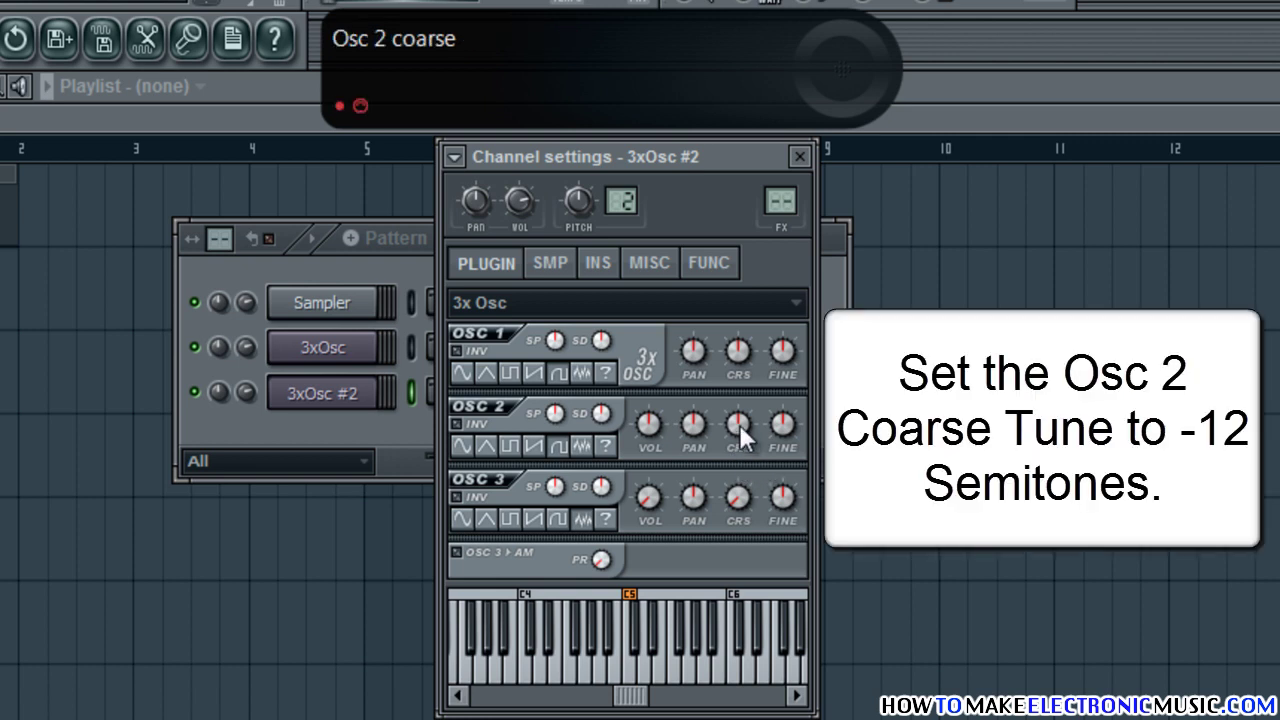
left_click_drag(739, 424, 769, 493)
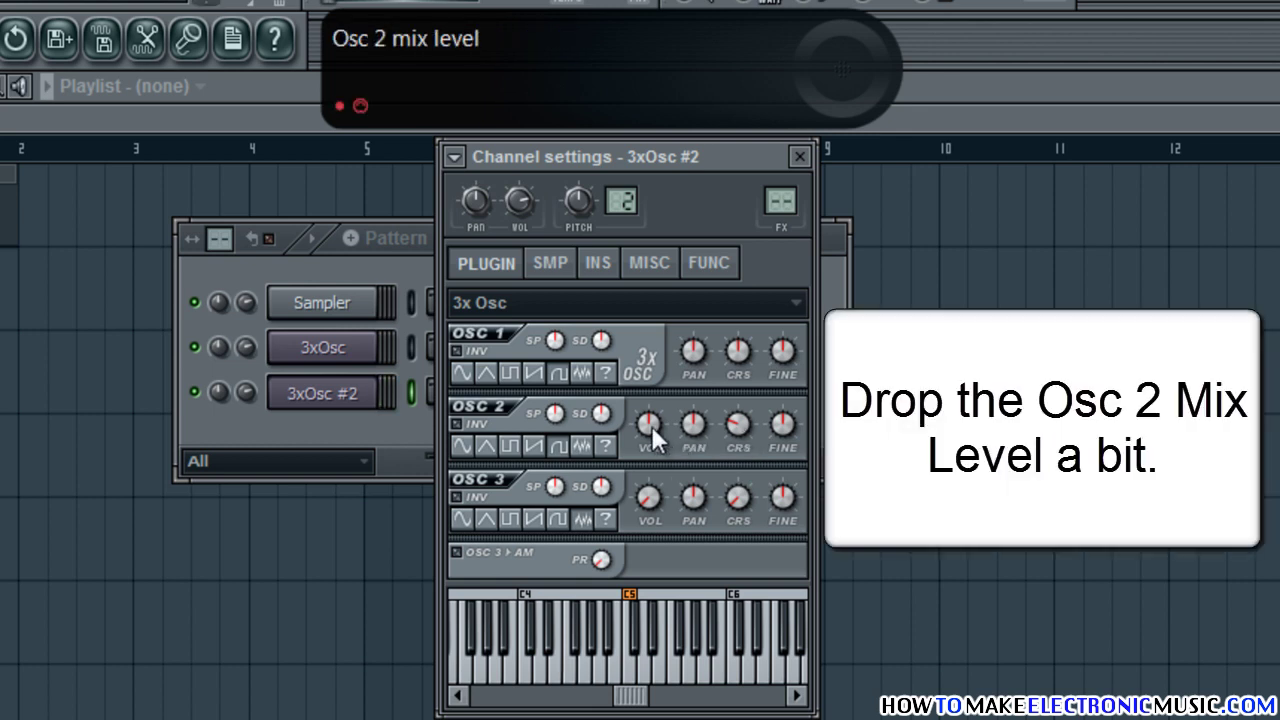
left_click_drag(651, 425, 657, 509)
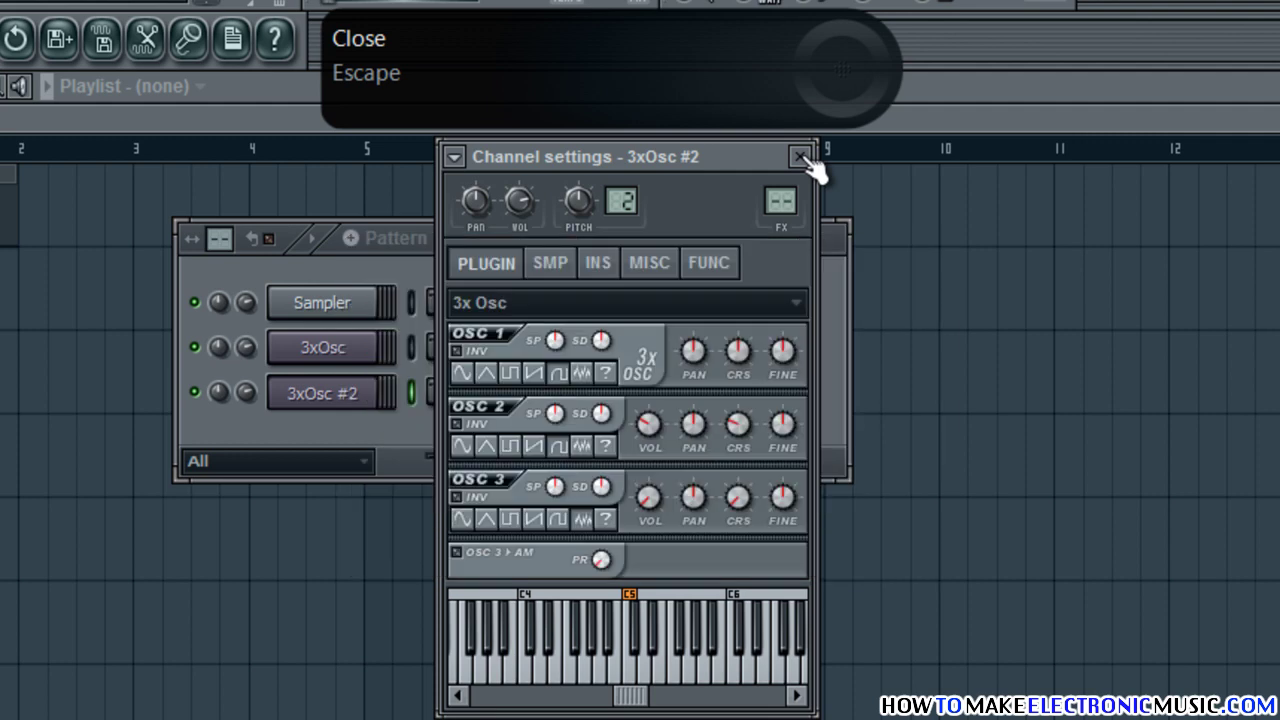
left_click(800, 157)
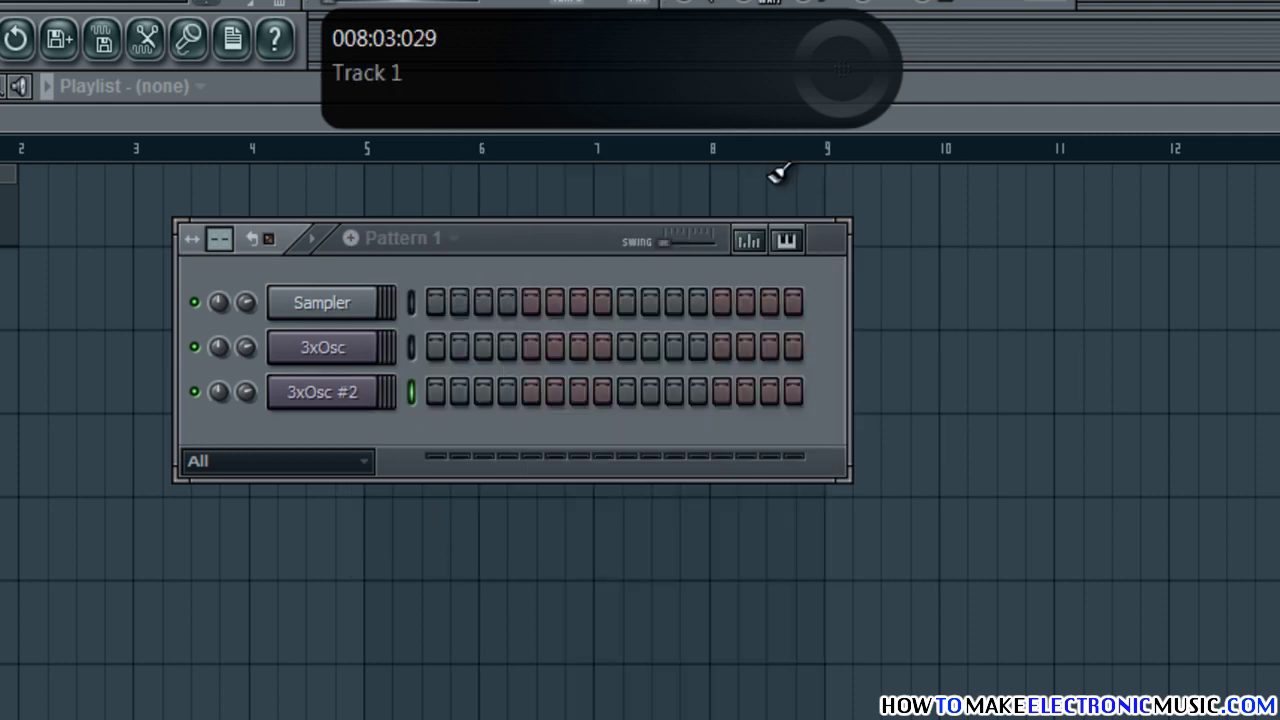
Step: Replace the Sampler channel with a Layer and place its channel settings window beside the channel list
right_click(350, 305)
mouse_move(452, 638)
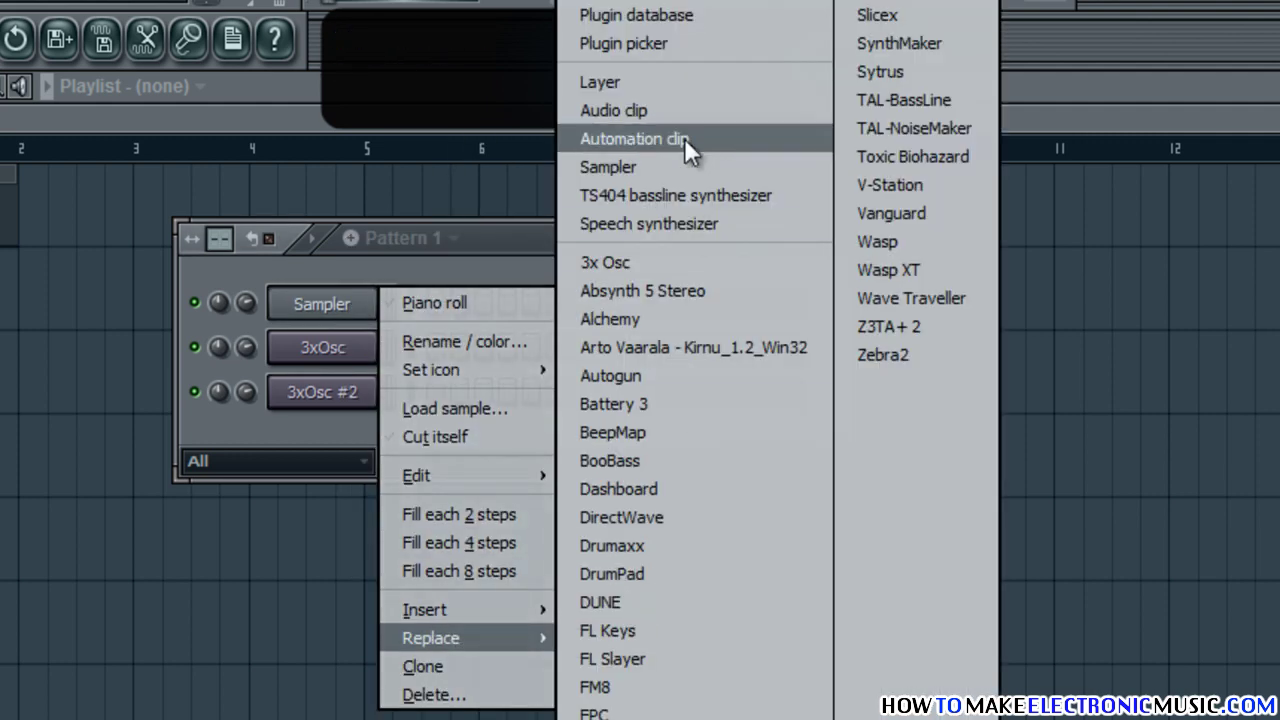
left_click(666, 84)
left_click(368, 308)
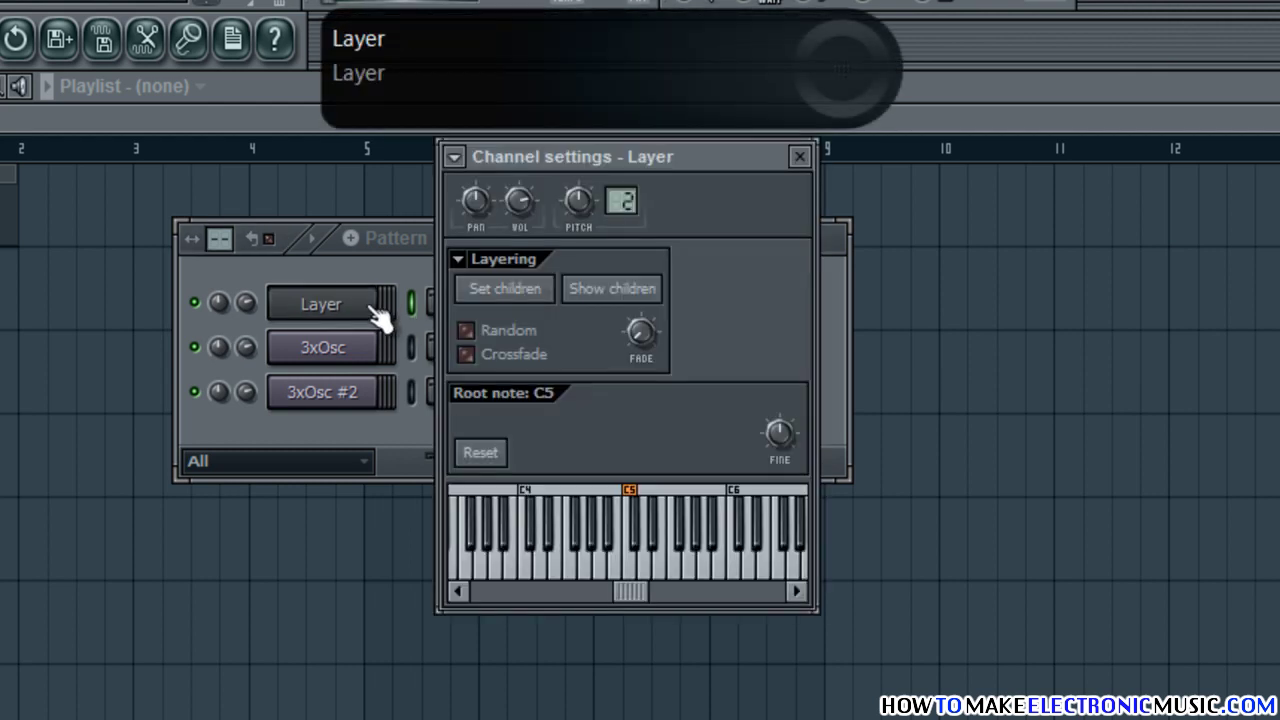
left_click_drag(697, 168, 1002, 172)
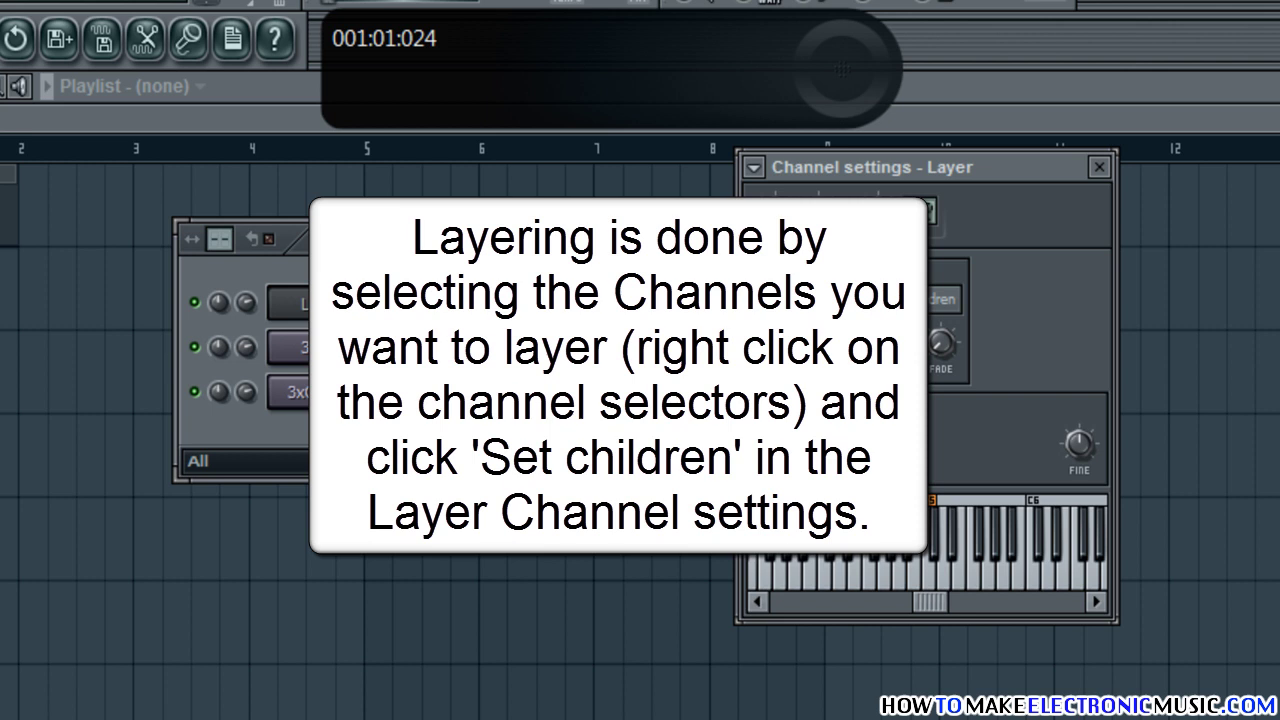
Step: Select the 3xOsc and 3xOsc #2 channels and set them as children of the Layer channel
left_click(410, 305)
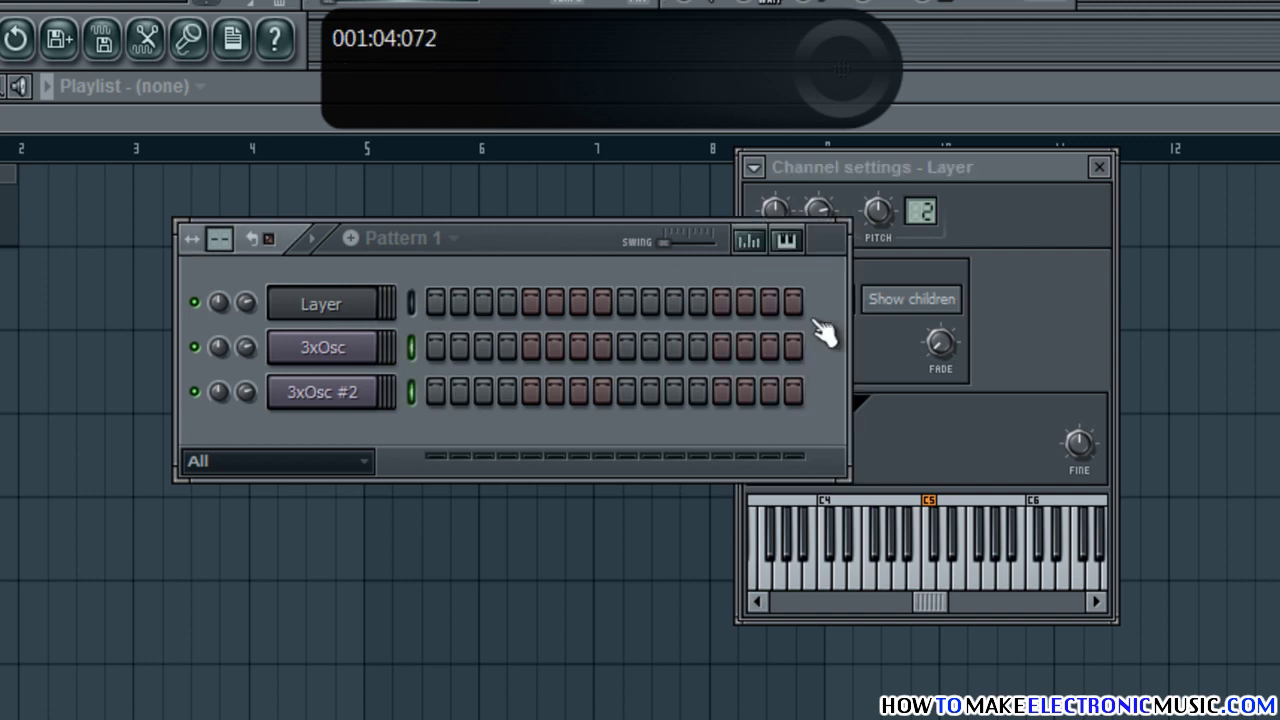
left_click(997, 171)
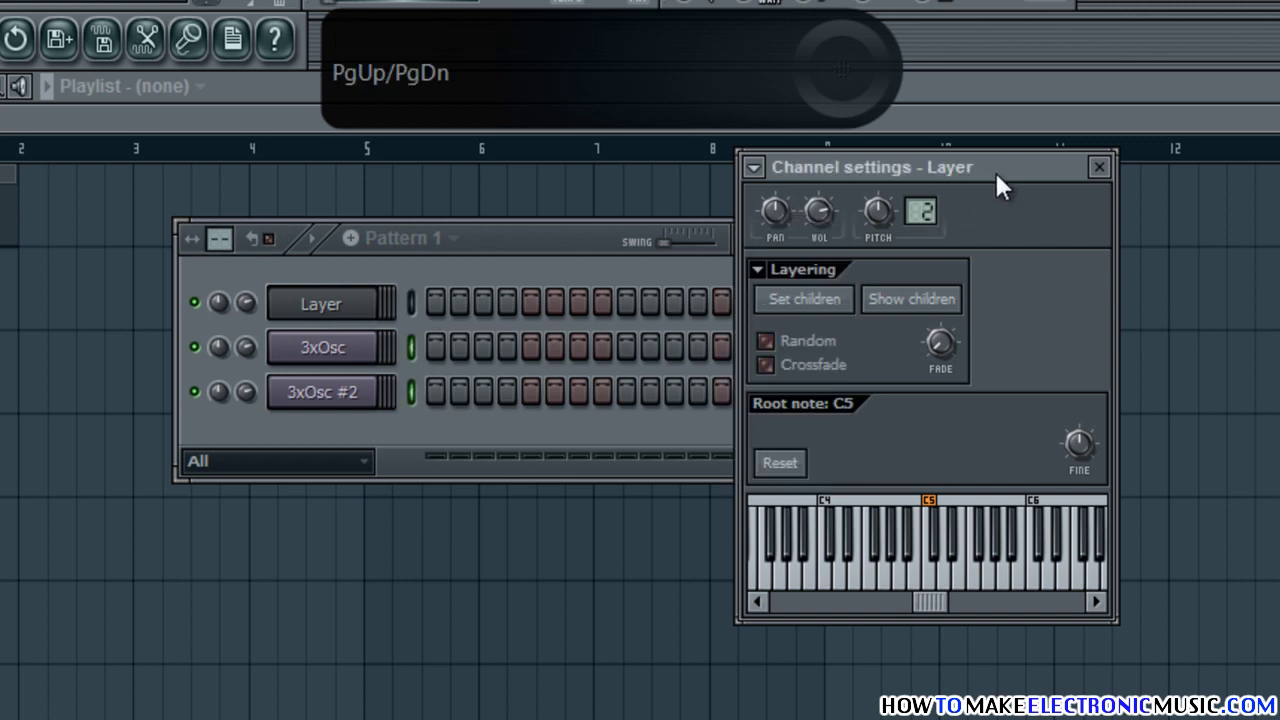
left_click(830, 305)
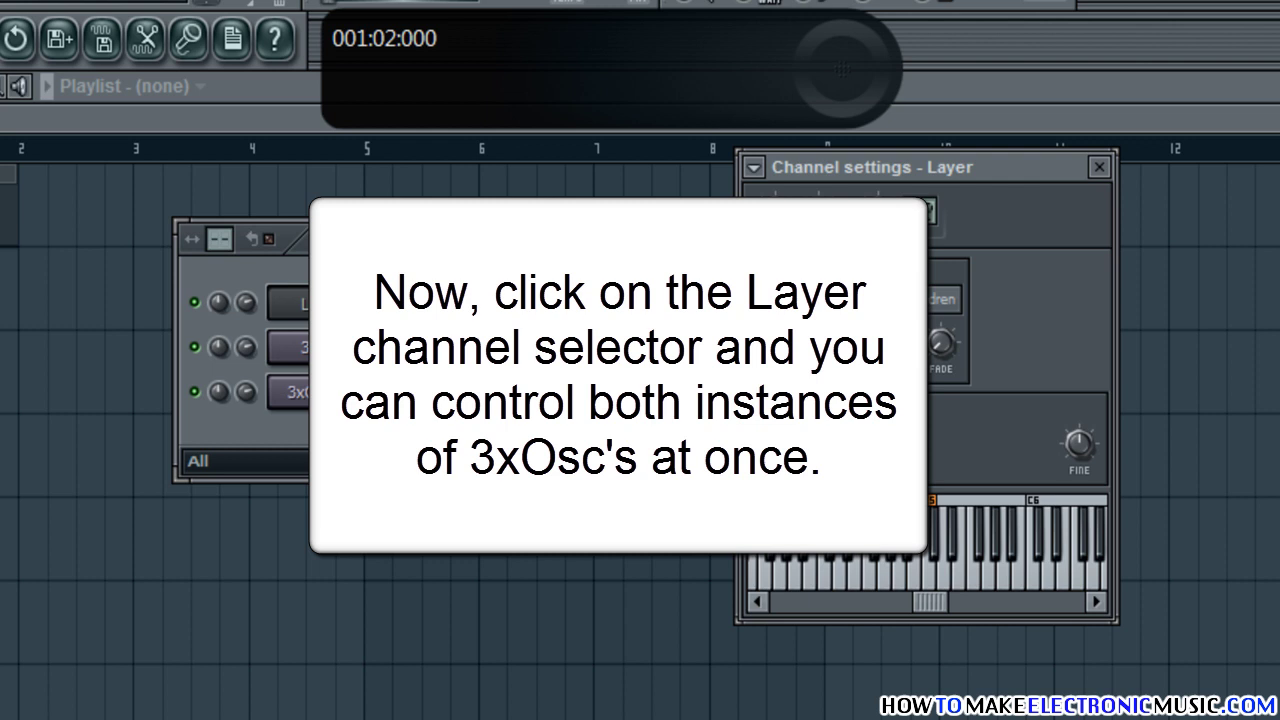
Step: Select the Layer channel alone and lower the channel volume of 3xOsc #2 a bit
left_click(407, 305)
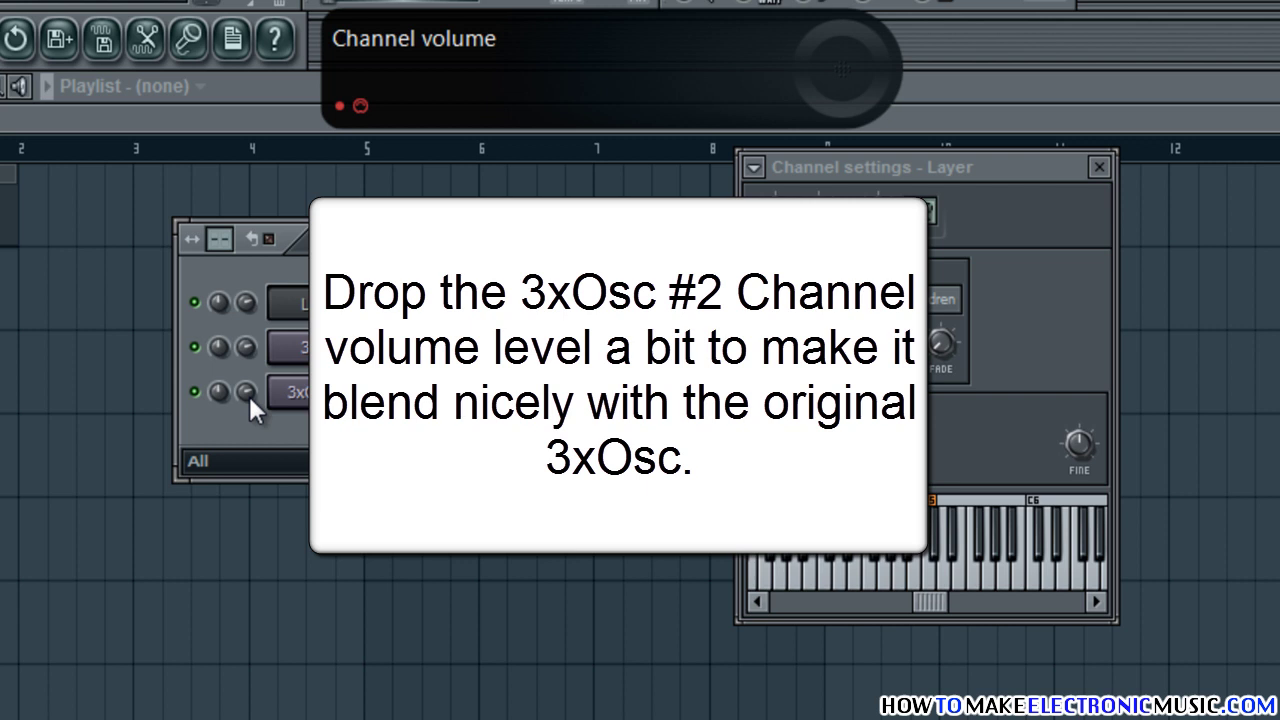
left_click_drag(247, 393, 285, 463)
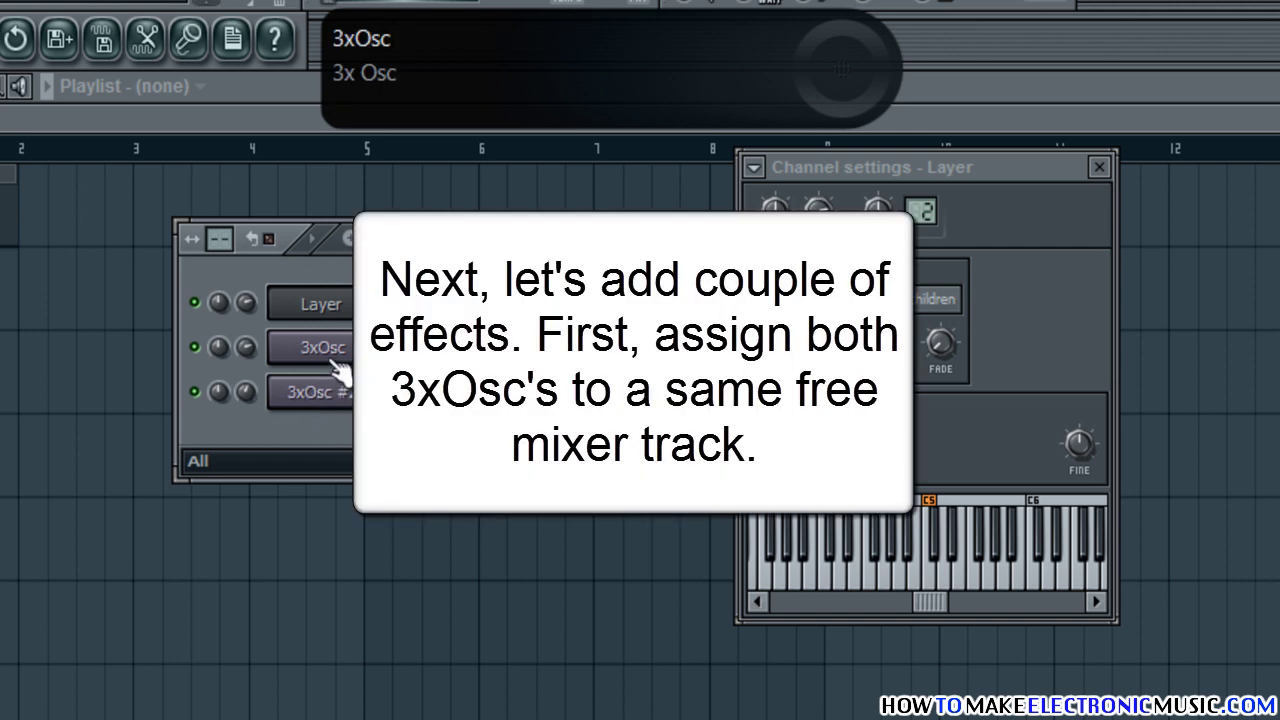
Step: Open the 3xOsc channel settings, place the window beside the channel list and assign the channel to a free mixer track
left_click(337, 365)
left_click_drag(915, 163, 580, 166)
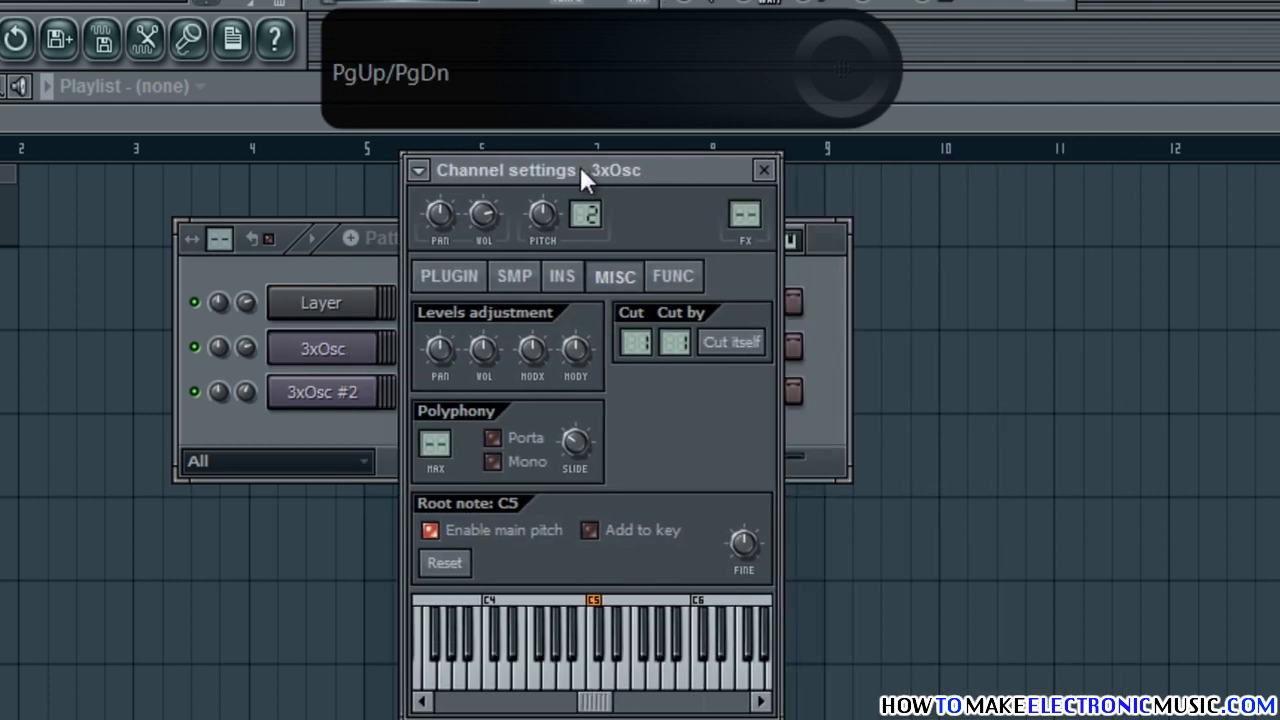
left_click(418, 170)
left_click(489, 244)
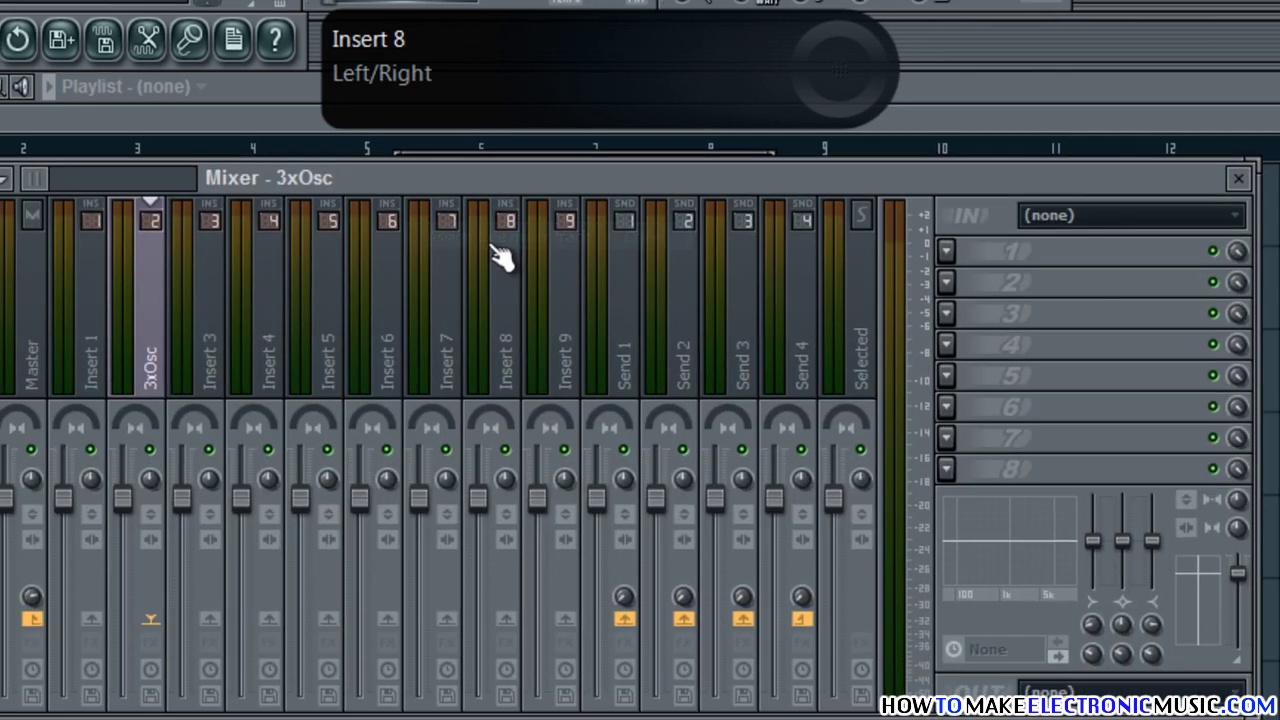
Step: Route 3xOsc #2 to mixer track 2 as well, select the Layer channel and return to the mixer
key("F6")
left_click(365, 354)
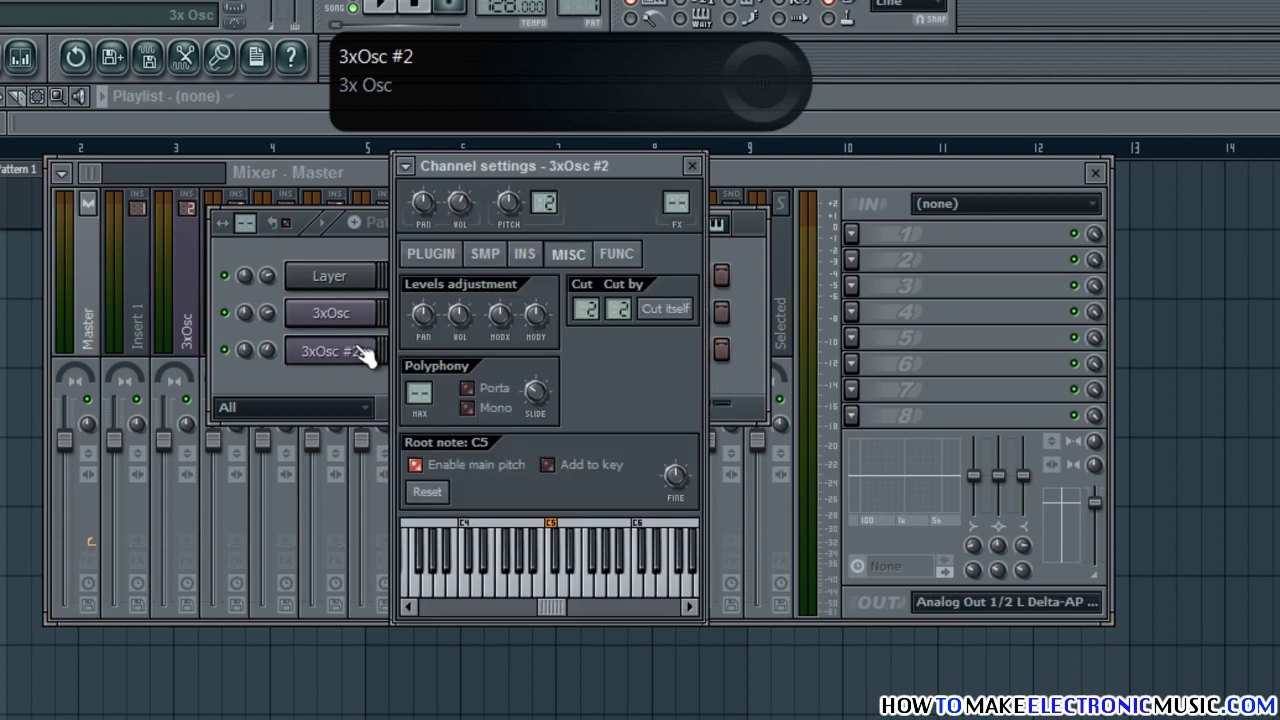
left_click_drag(676, 203, 677, 176)
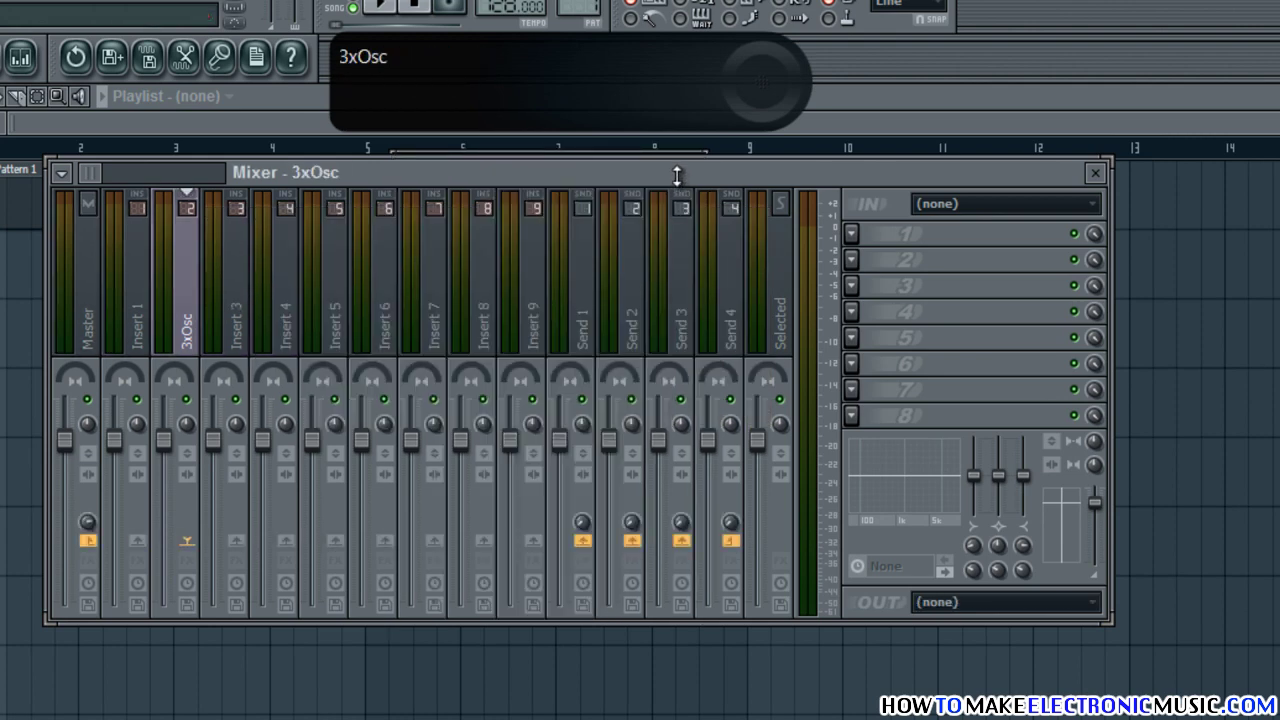
key("F6")
left_click(405, 276)
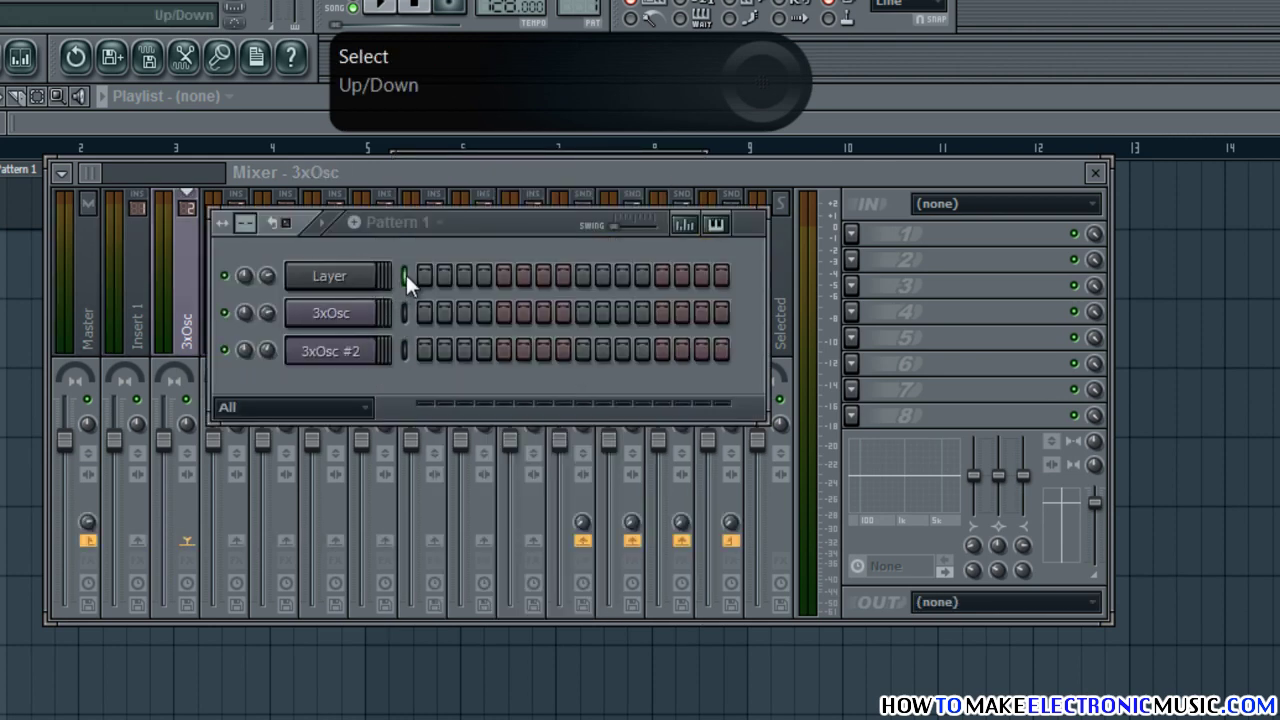
key("F6")
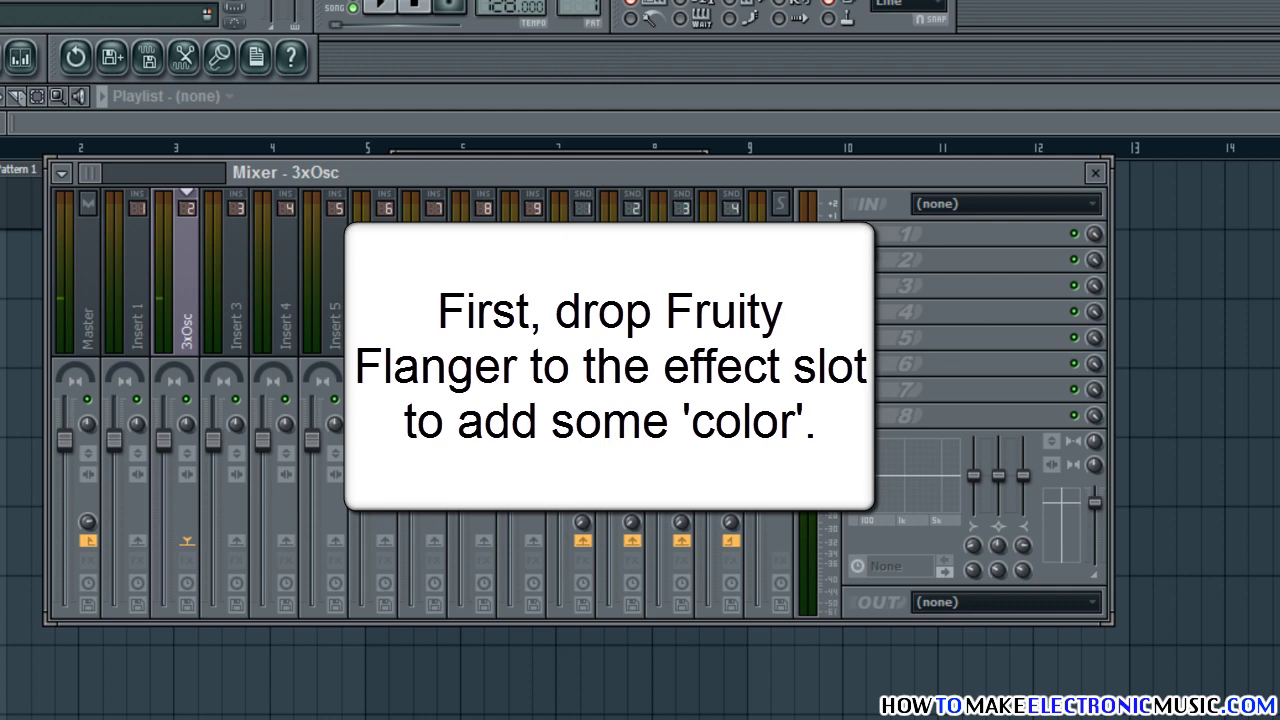
Step: Load Fruity Flanger in effect slot 1 and set depth to about 0.358 ms, rate to 5 Hz and phase to 13 degrees
left_click(850, 232)
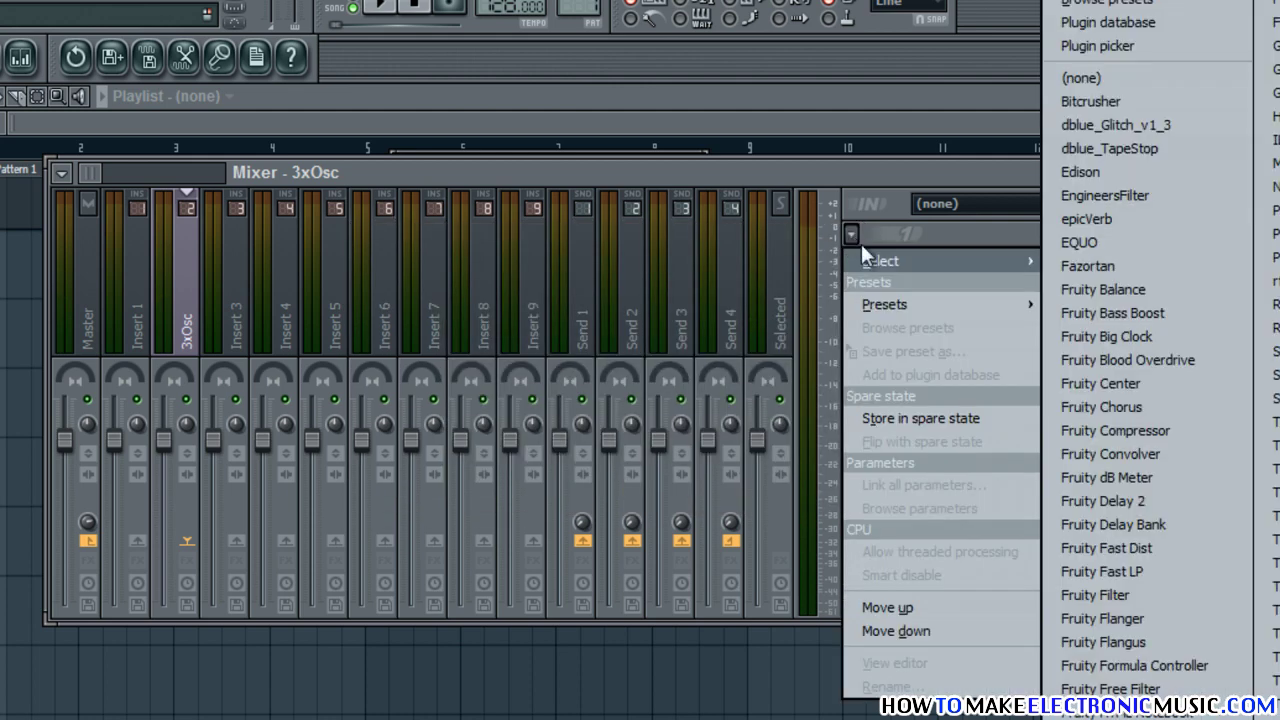
left_click(1101, 618)
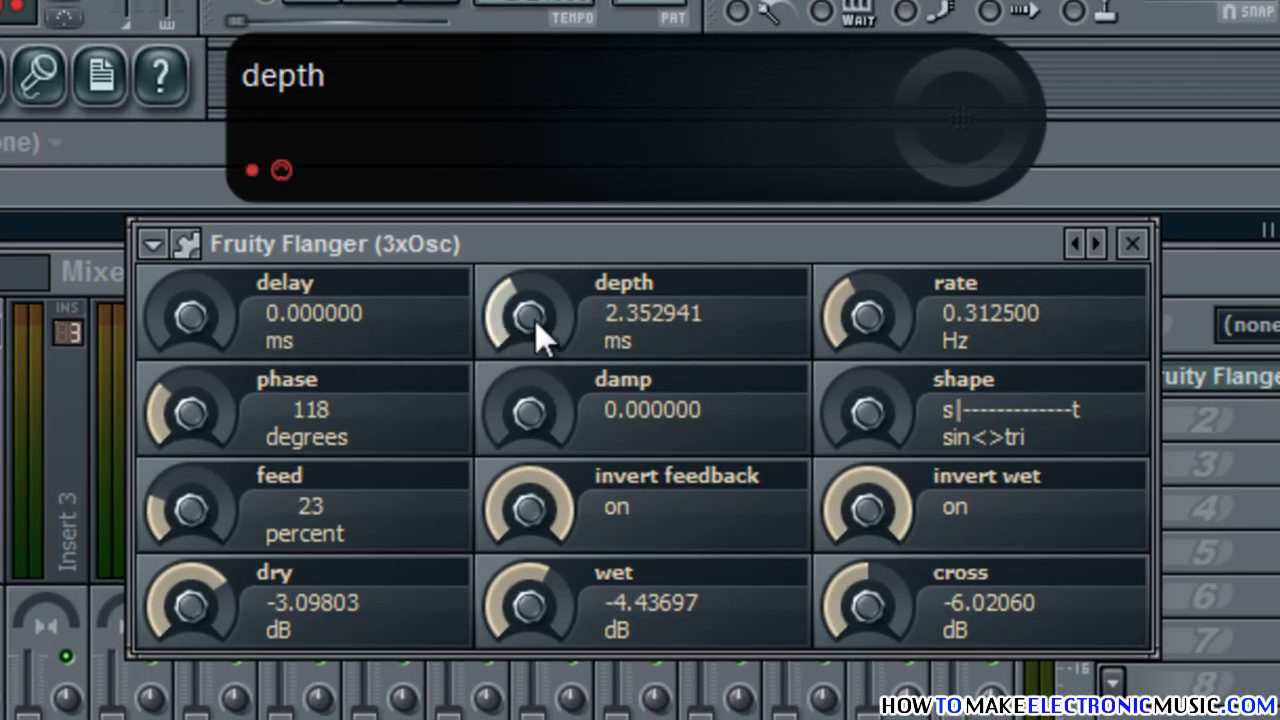
left_click_drag(535, 320, 571, 491)
left_click_drag(884, 314, 884, 260)
left_click_drag(215, 424, 257, 569)
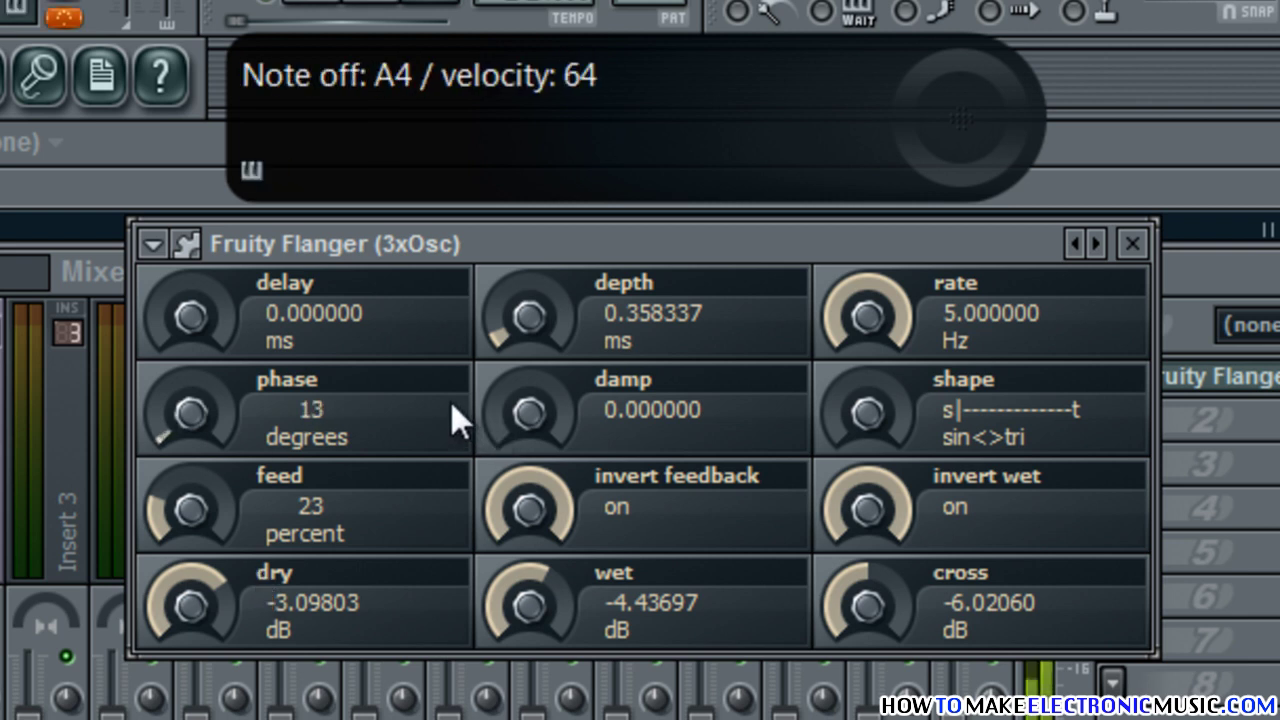
Step: In Fruity Flanger, move the shape slightly towards triangle, set feed to 0 percent and switch off invert feedback and invert wet
left_click(877, 372)
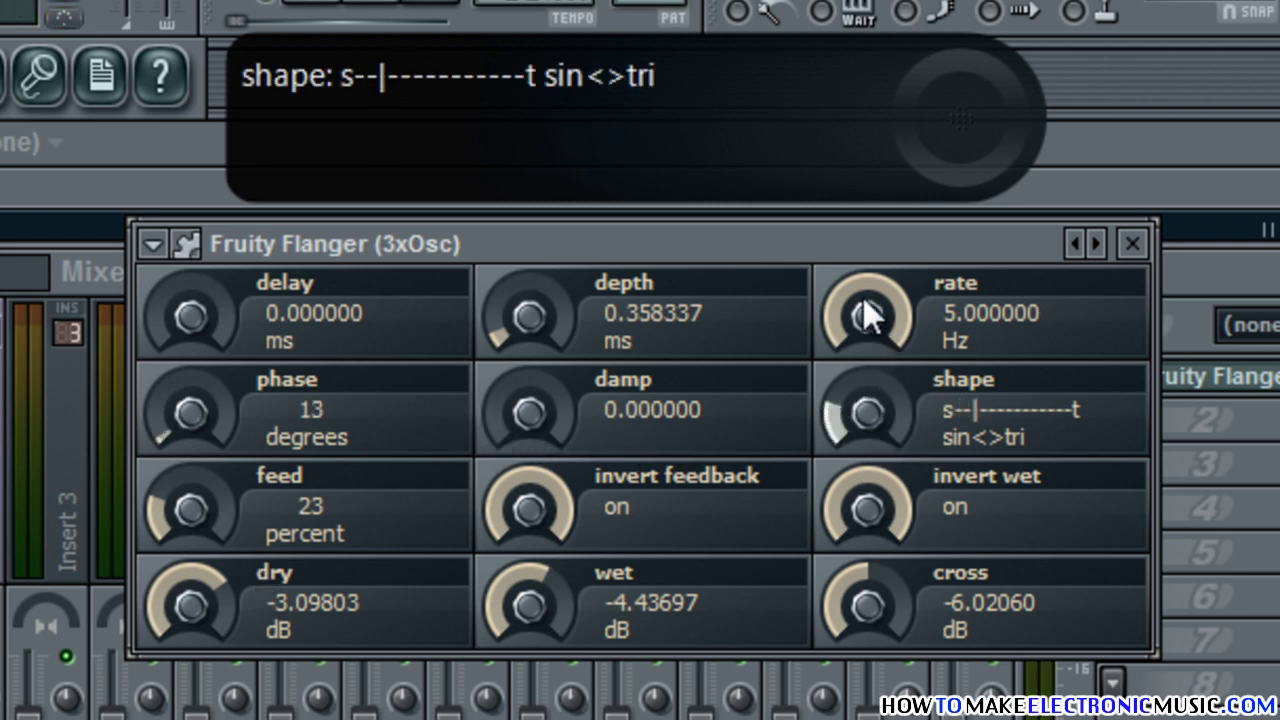
left_click_drag(863, 300, 857, 277)
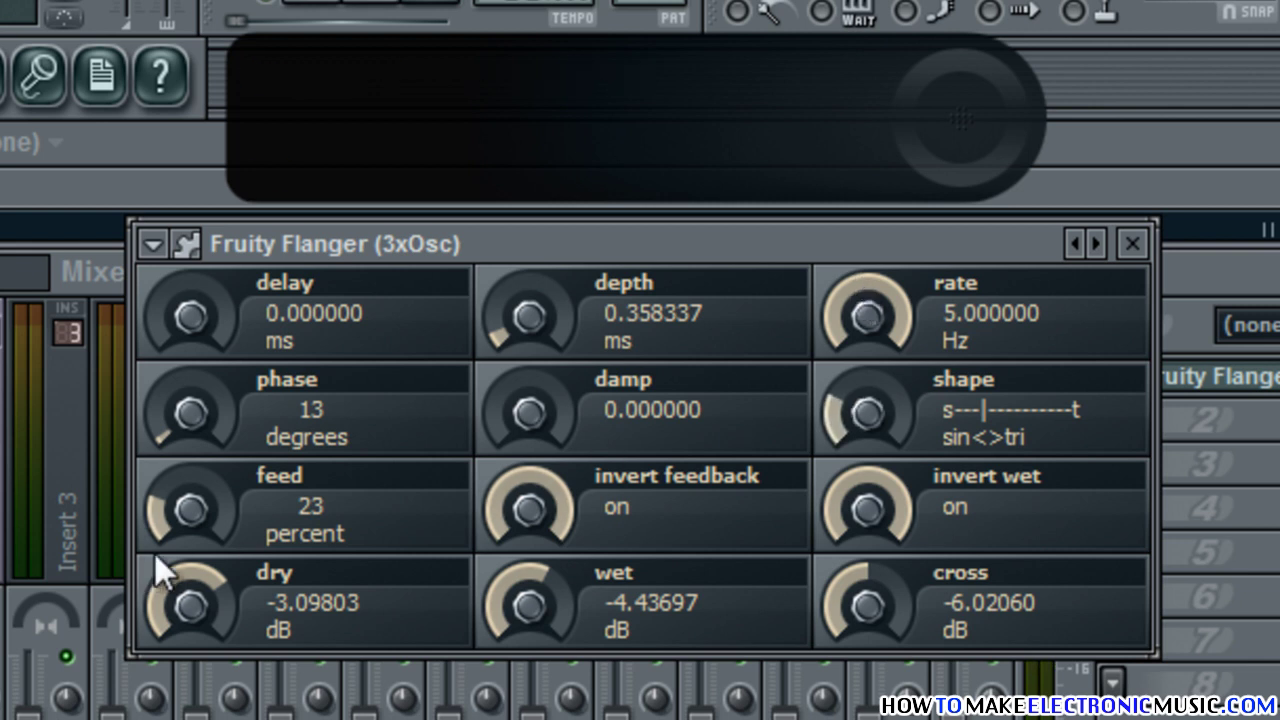
left_click_drag(203, 503, 203, 503)
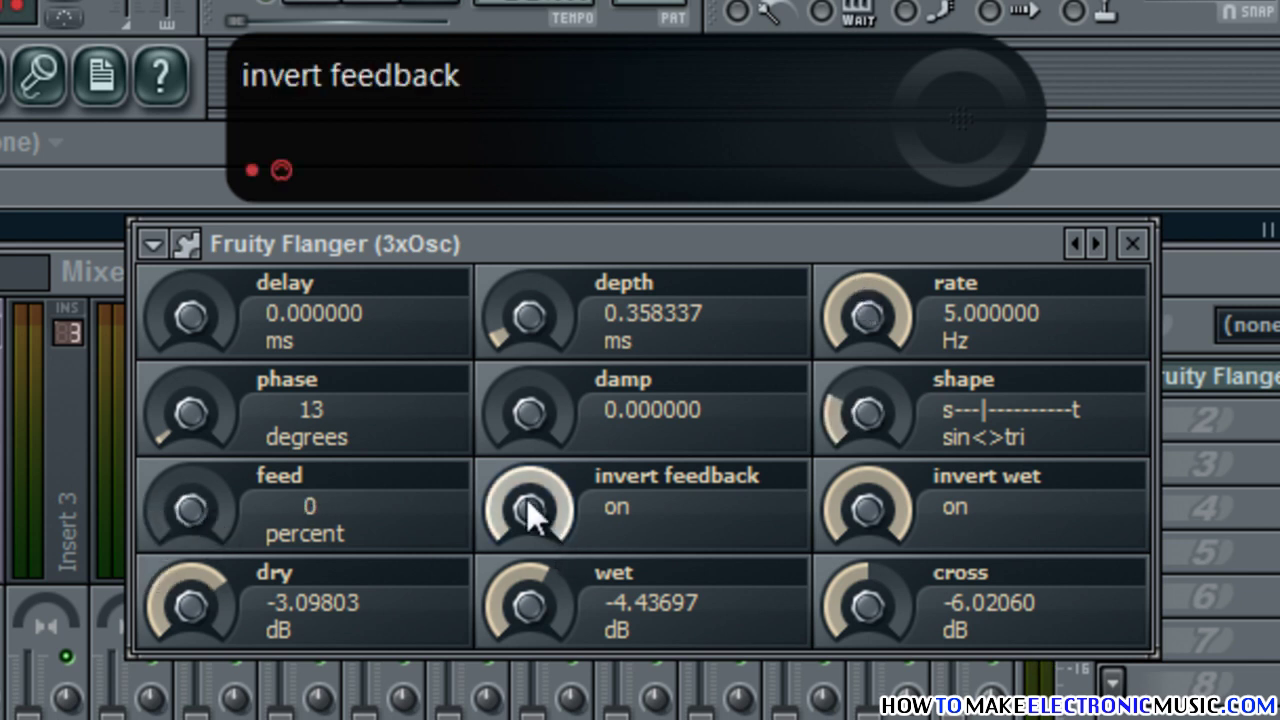
left_click(526, 498)
left_click_drag(845, 507, 844, 465)
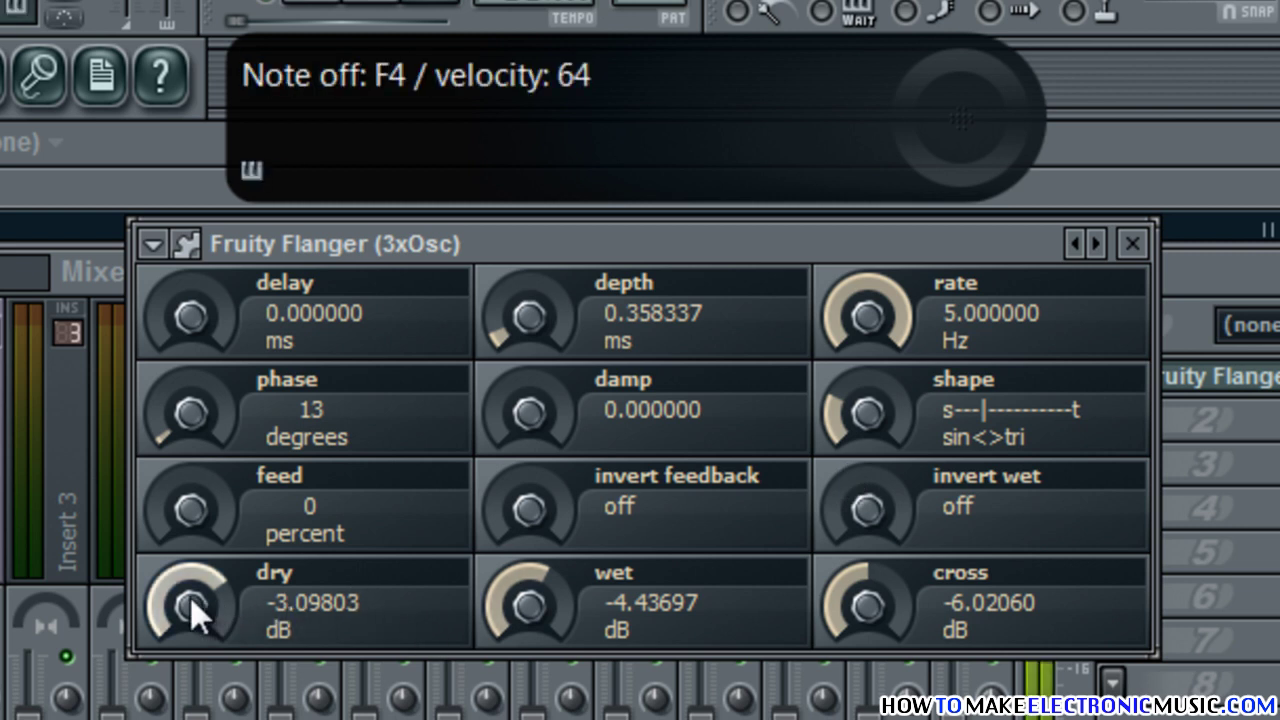
Step: Turn the flanger's dry and cross levels fully down, raise wet to 0 dB and close the plugin
left_click_drag(190, 597, 190, 650)
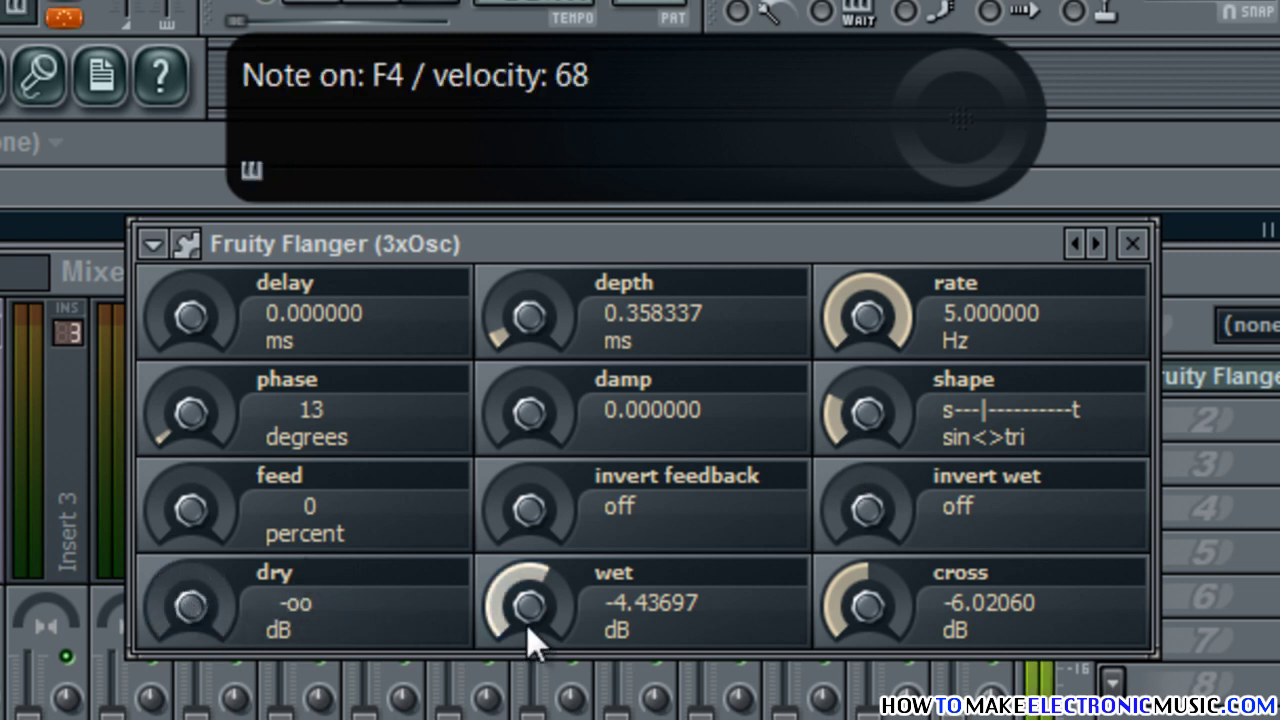
left_click_drag(537, 608, 436, 314)
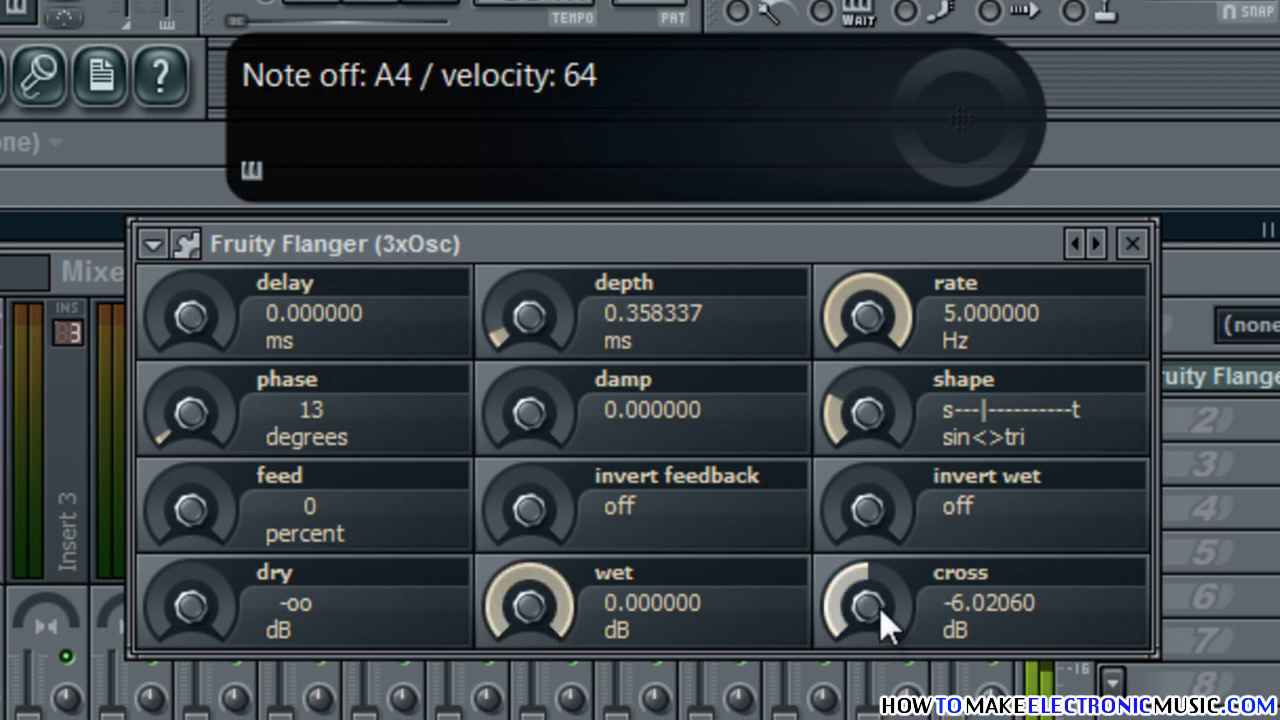
left_click_drag(880, 608, 880, 700)
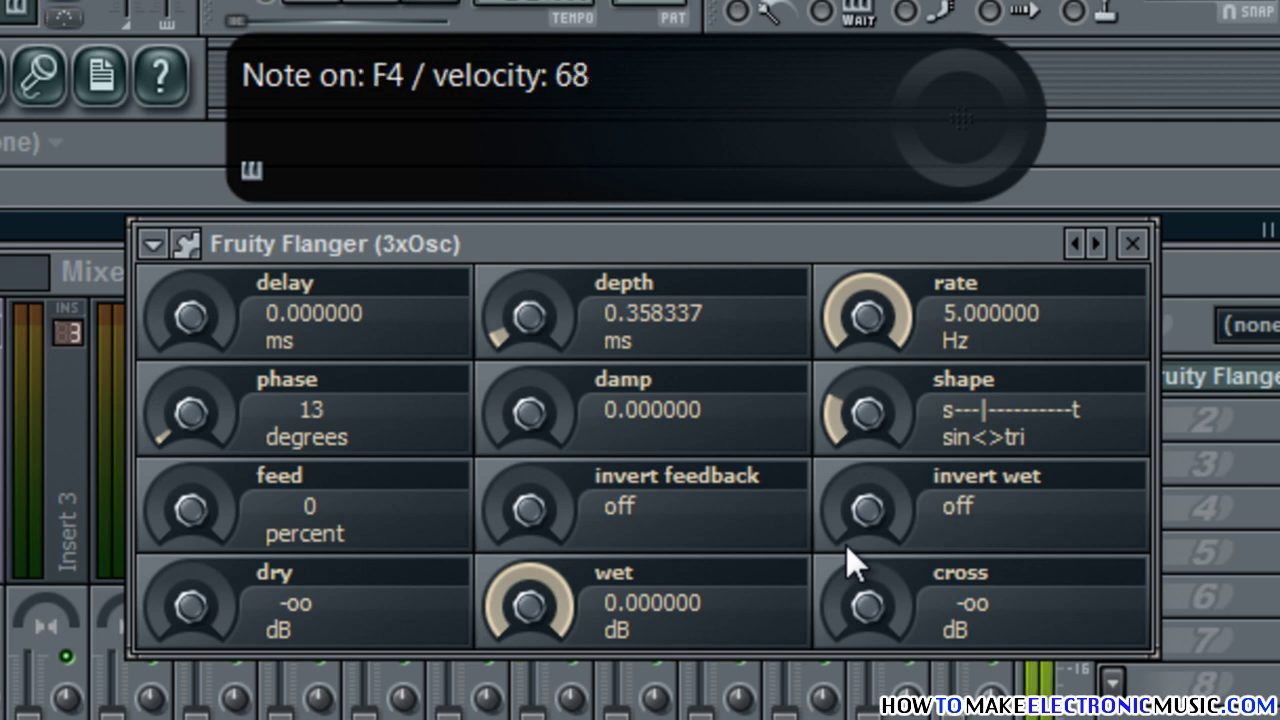
left_click(1145, 248)
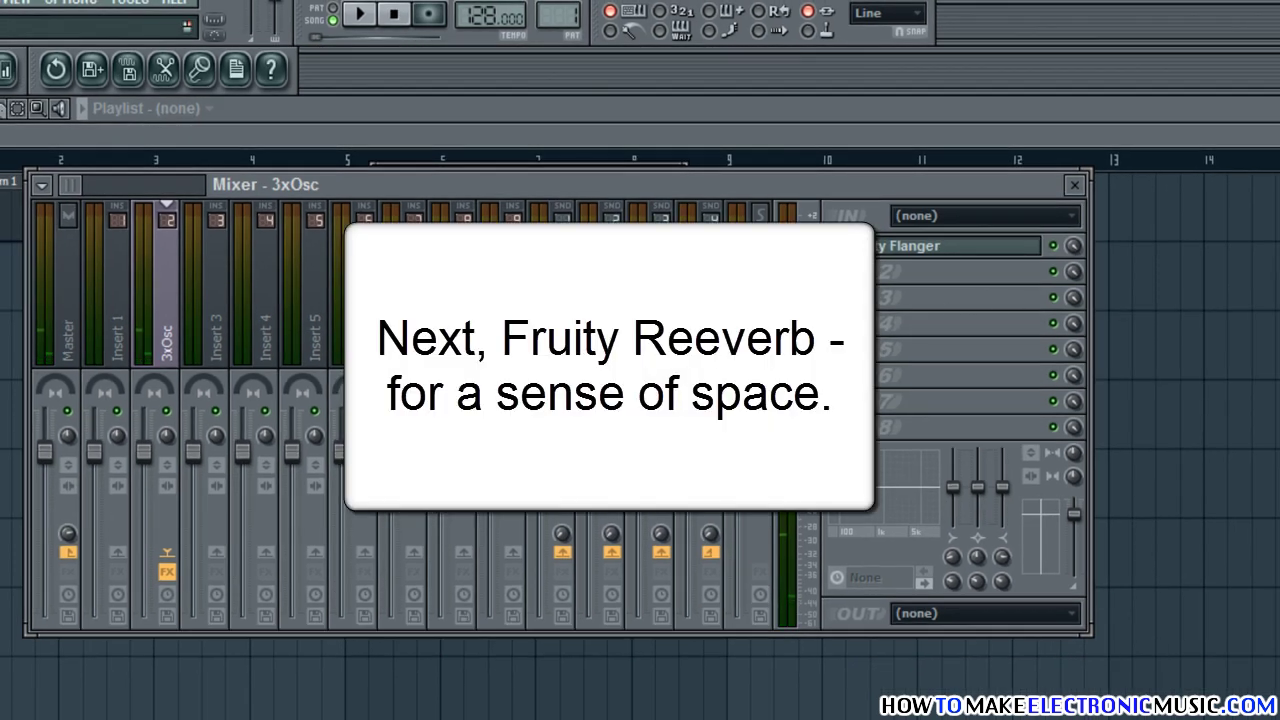
Step: Load Fruity Reeverb in effect slot 2 and set decay to 8.5 sec, HighDamping to OFF and color to Warmer
left_click(831, 270)
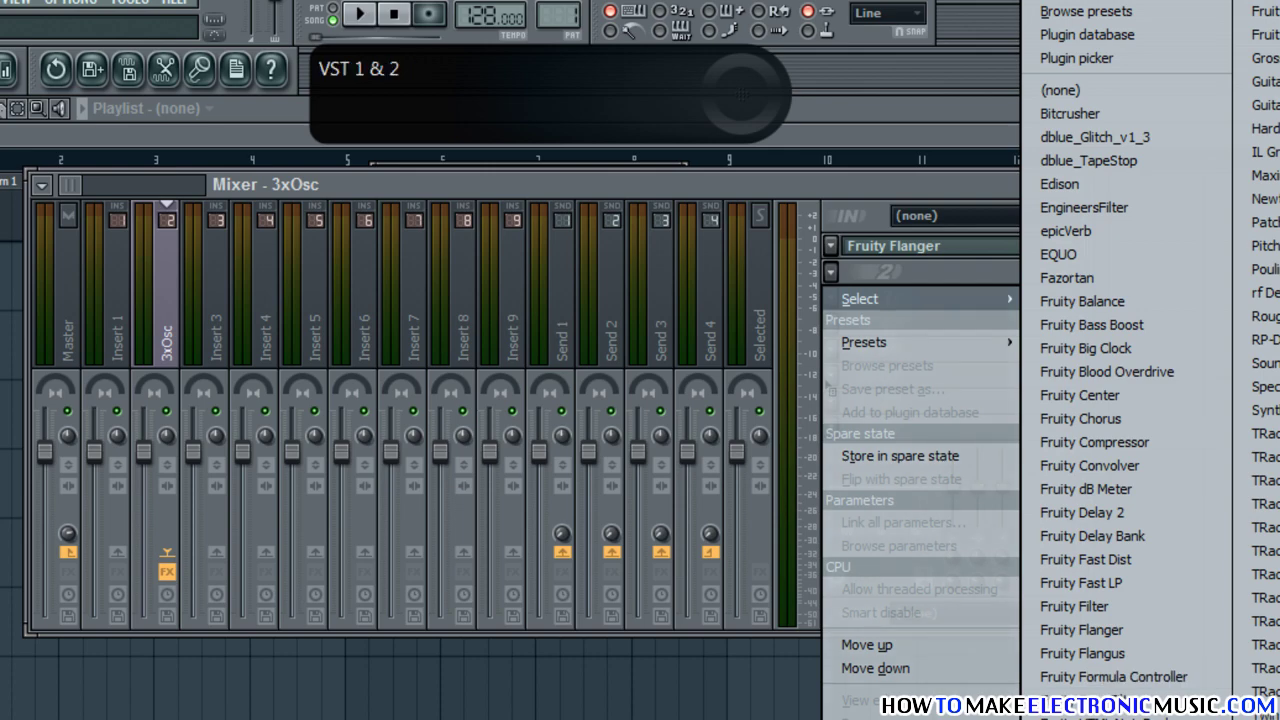
left_click(1085, 719)
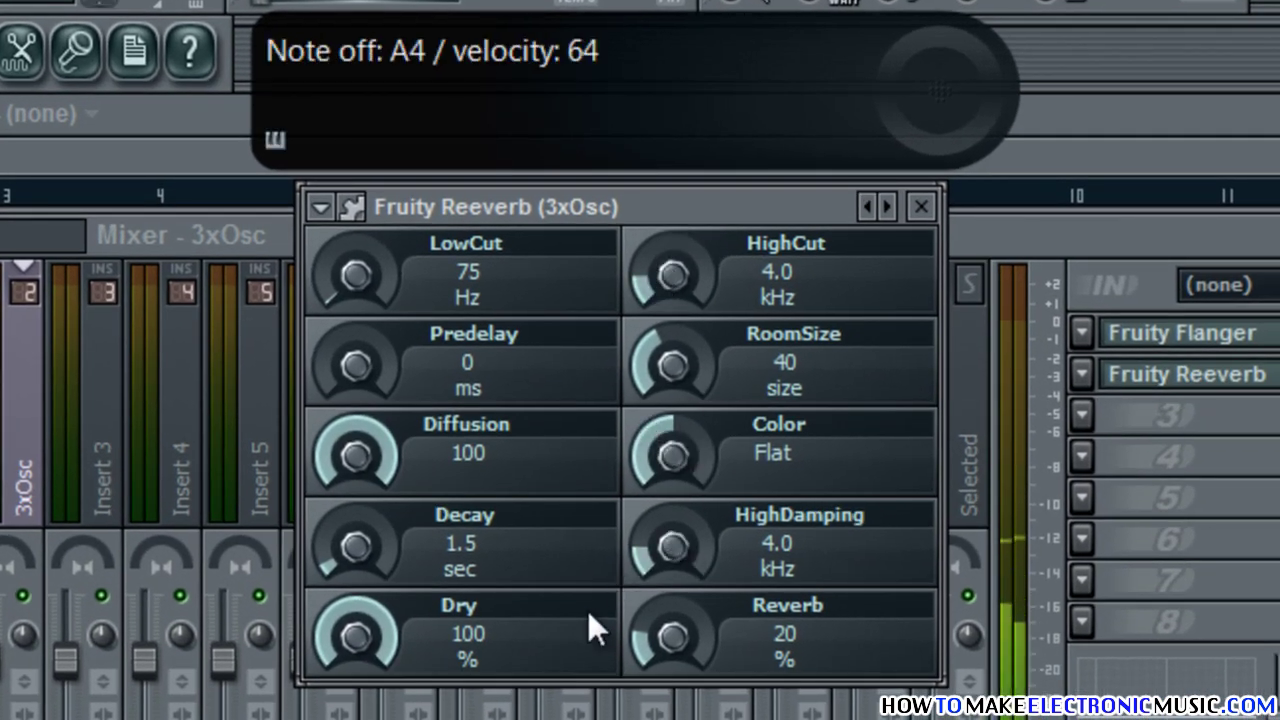
left_click_drag(339, 553, 329, 373)
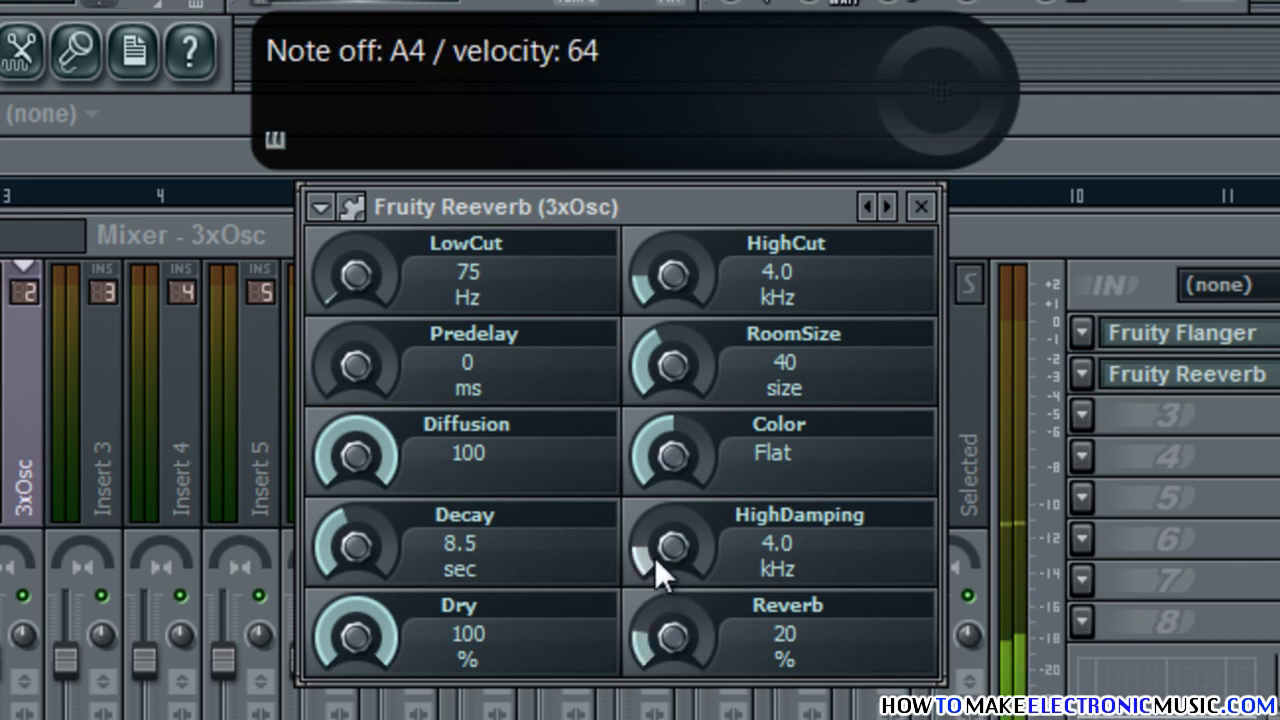
left_click_drag(654, 558, 631, 577)
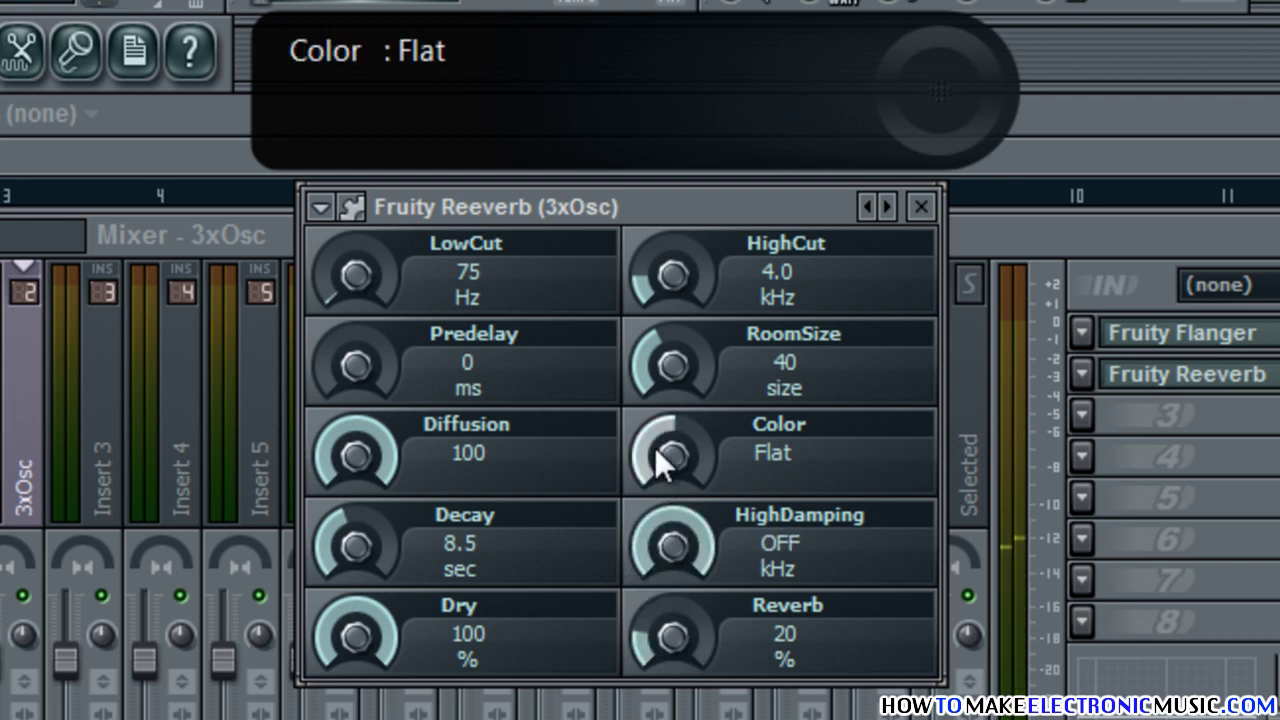
left_click_drag(654, 446, 552, 472)
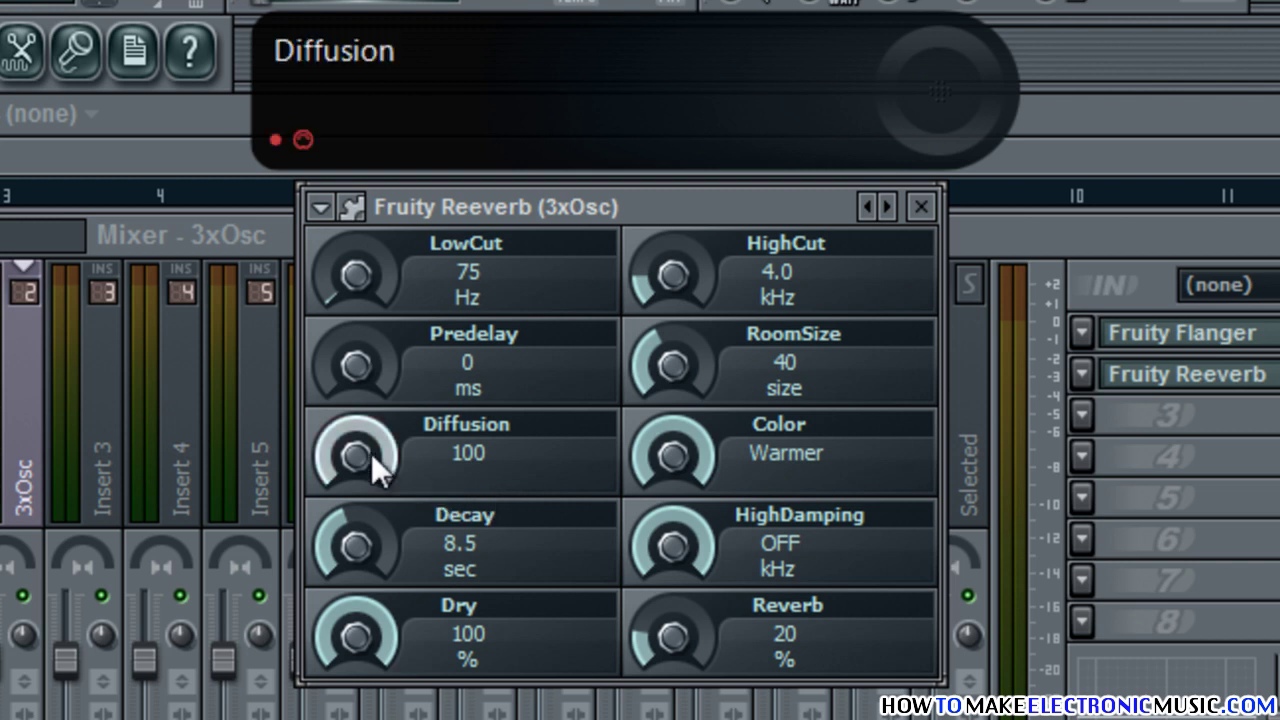
Step: In Fruity Reeverb, set diffusion to 45, room size to 88, LowCut to 1111 Hz and HighCut to 4.8 kHz, then close it
left_click_drag(371, 455, 480, 706)
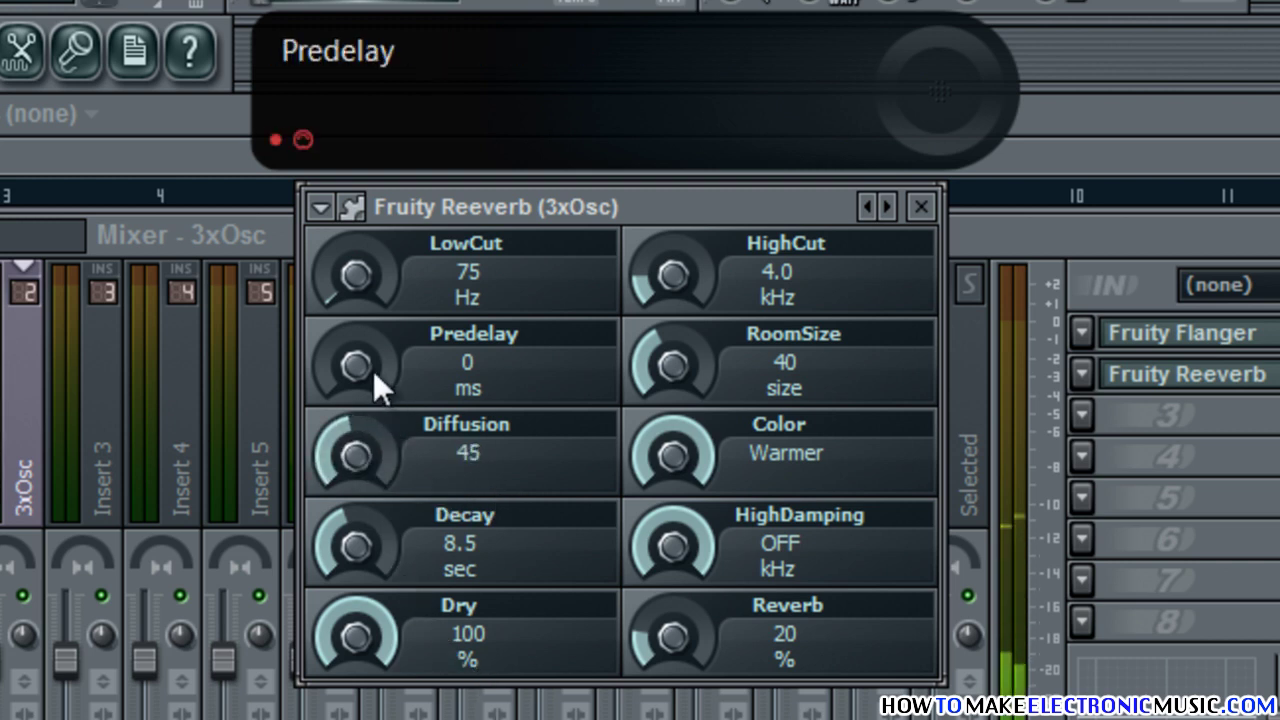
left_click_drag(664, 352, 581, 110)
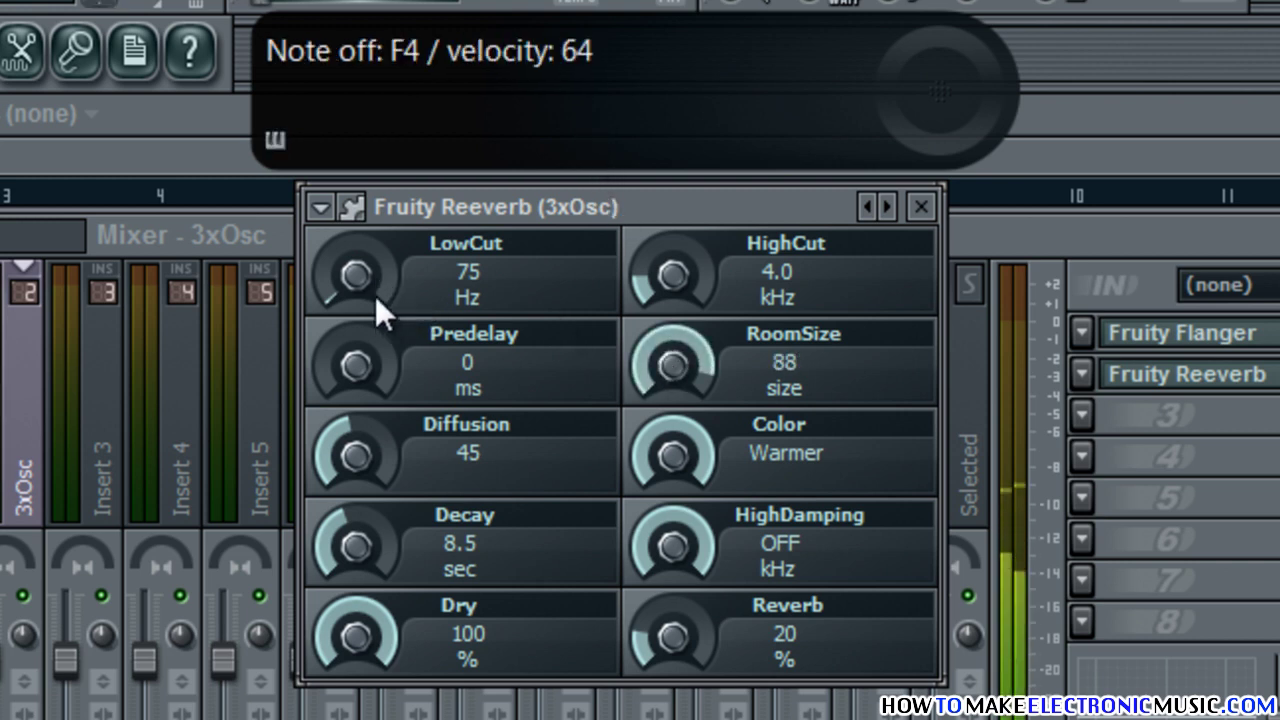
left_click_drag(349, 281, 286, 107)
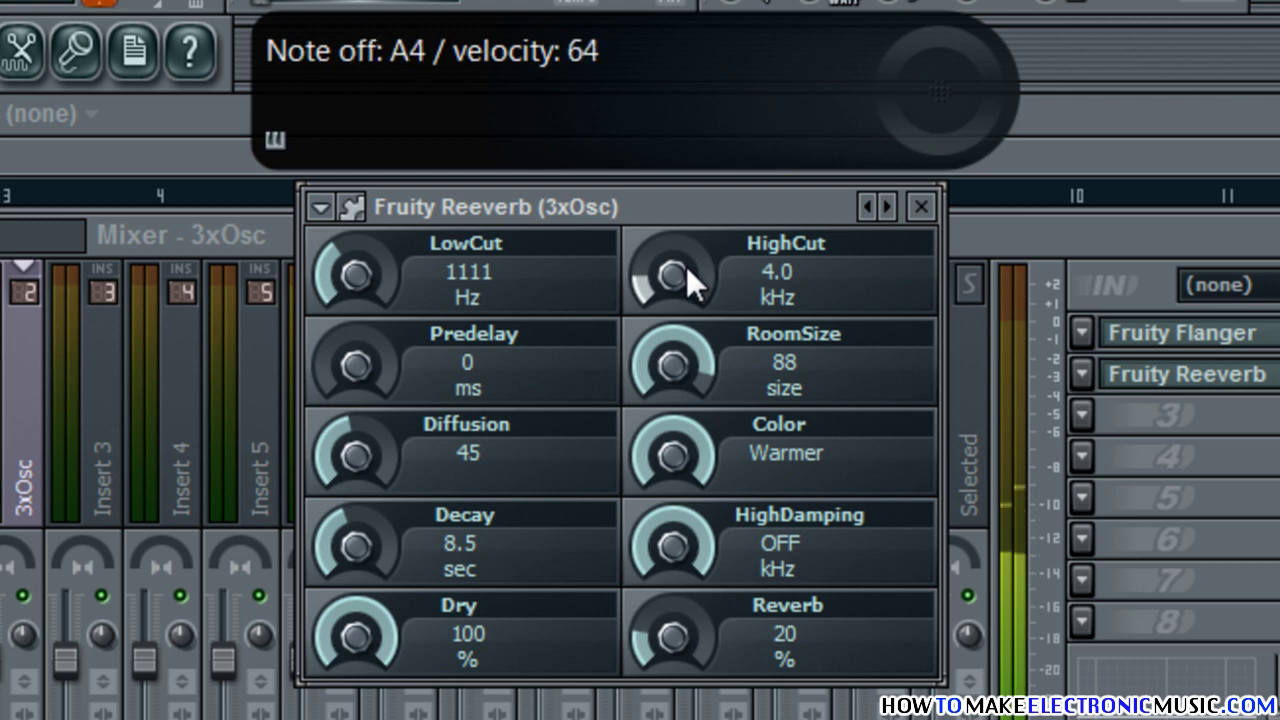
left_click_drag(686, 266, 678, 246)
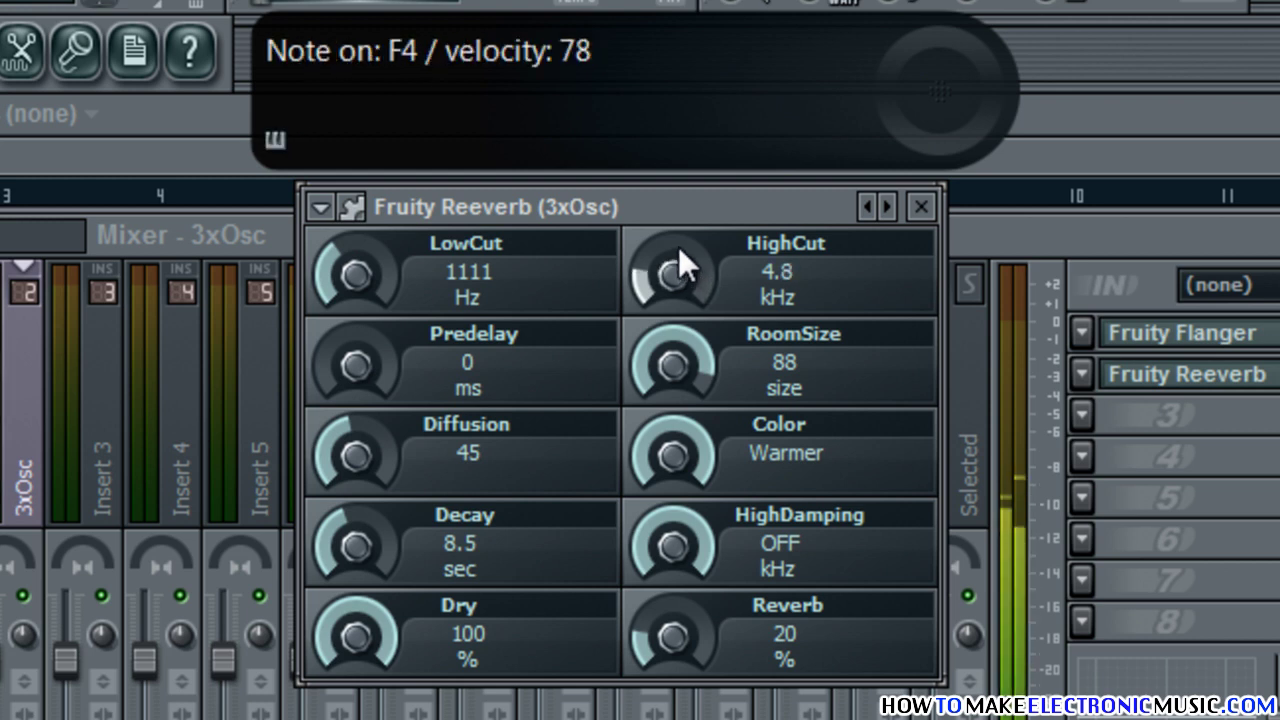
left_click(925, 210)
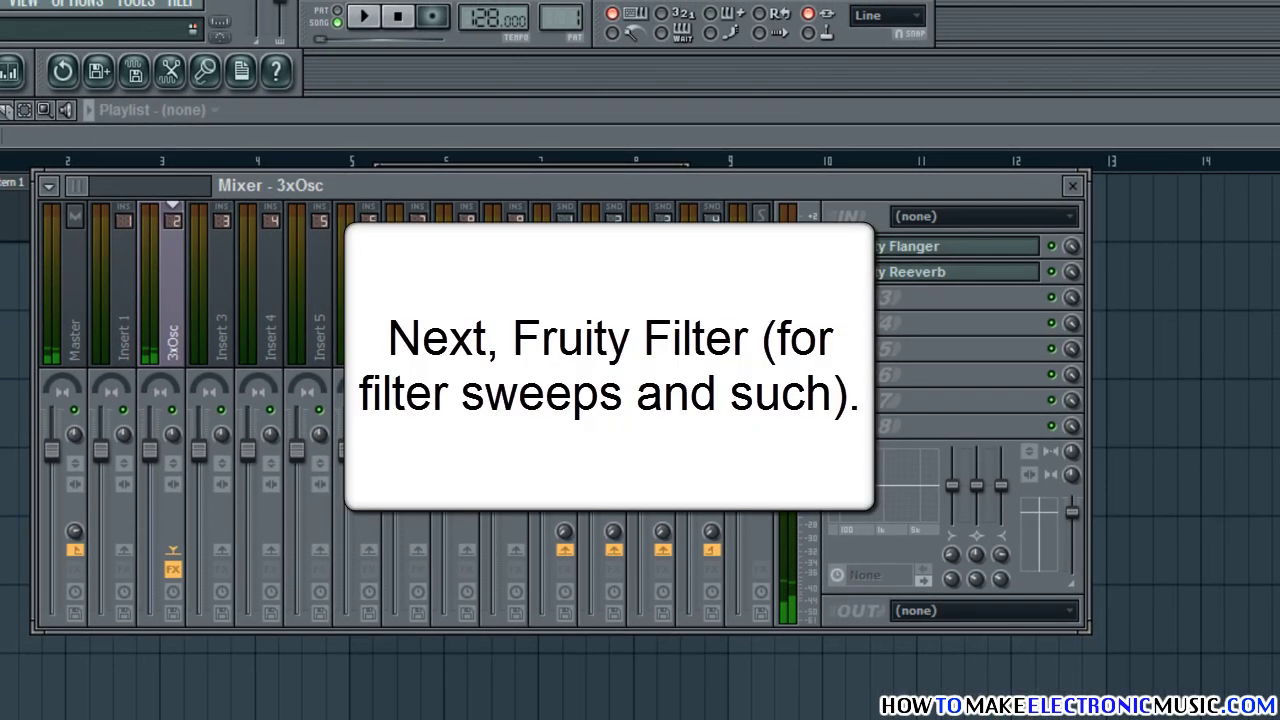
Step: Load Fruity Filter in effect slot 3, turn high pass fully down, lower the resonance, adjust the cutoff frequency and close the plugin
left_click(829, 297)
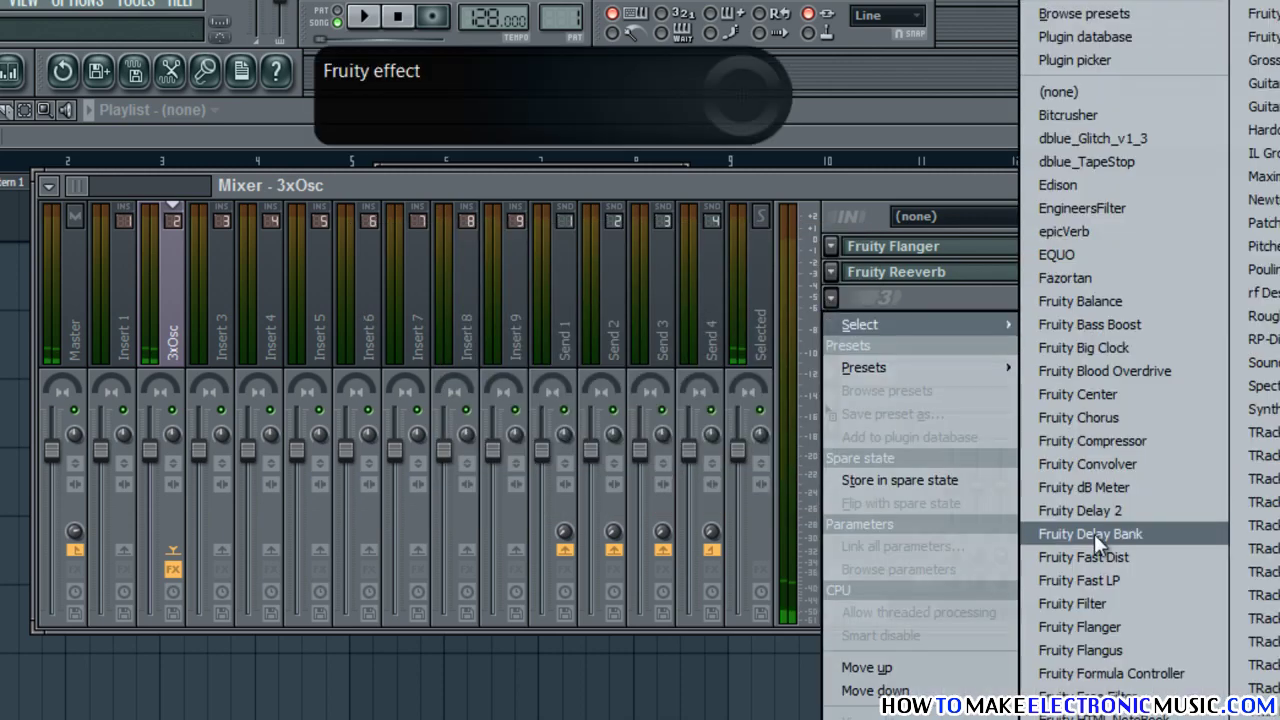
left_click(1110, 602)
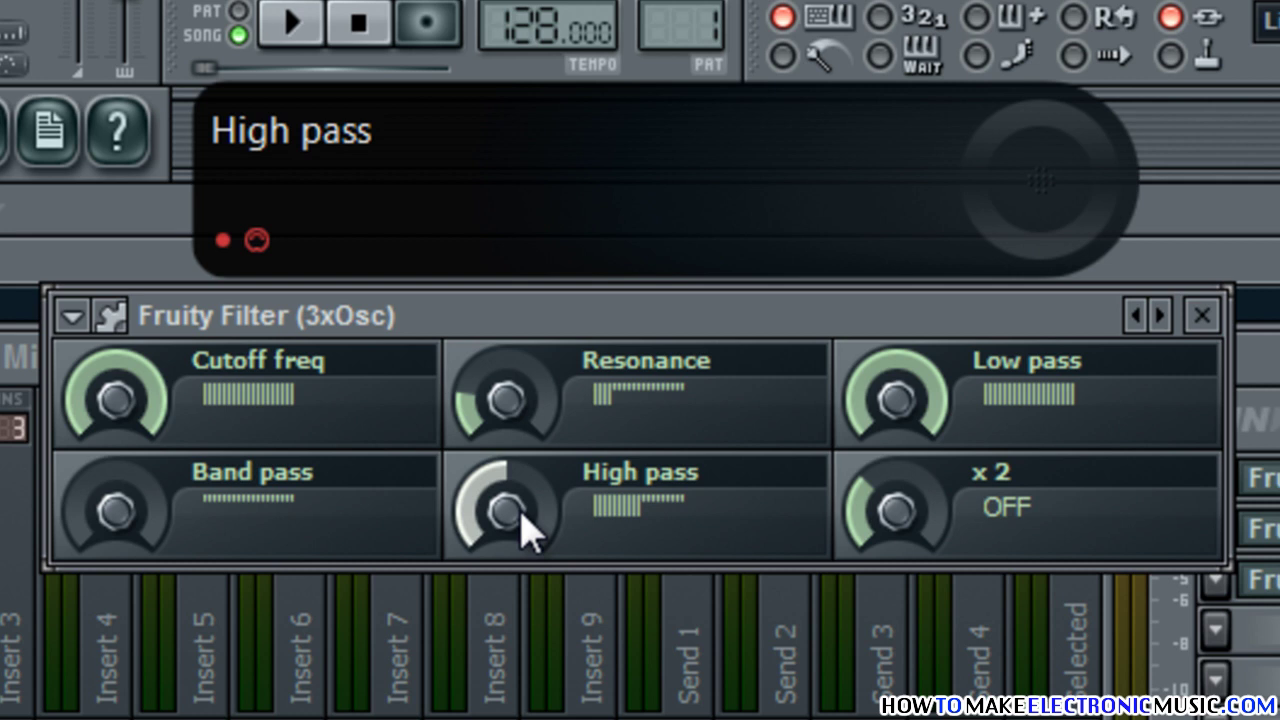
mouse_move(523, 530)
left_mouse_down()
mouse_move(523, 575)
mouse_move(534, 523)
left_mouse_up()
left_click_drag(535, 425, 565, 495)
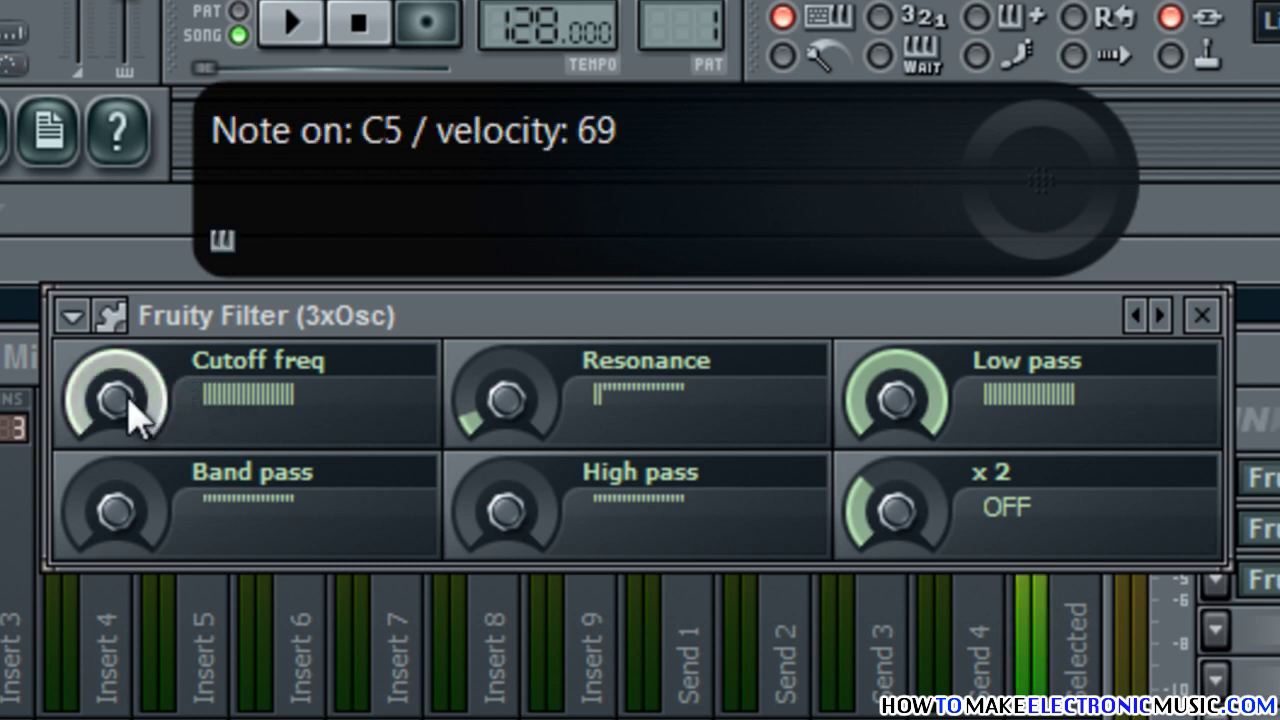
left_click_drag(143, 409, 80, 440)
left_click(1203, 316)
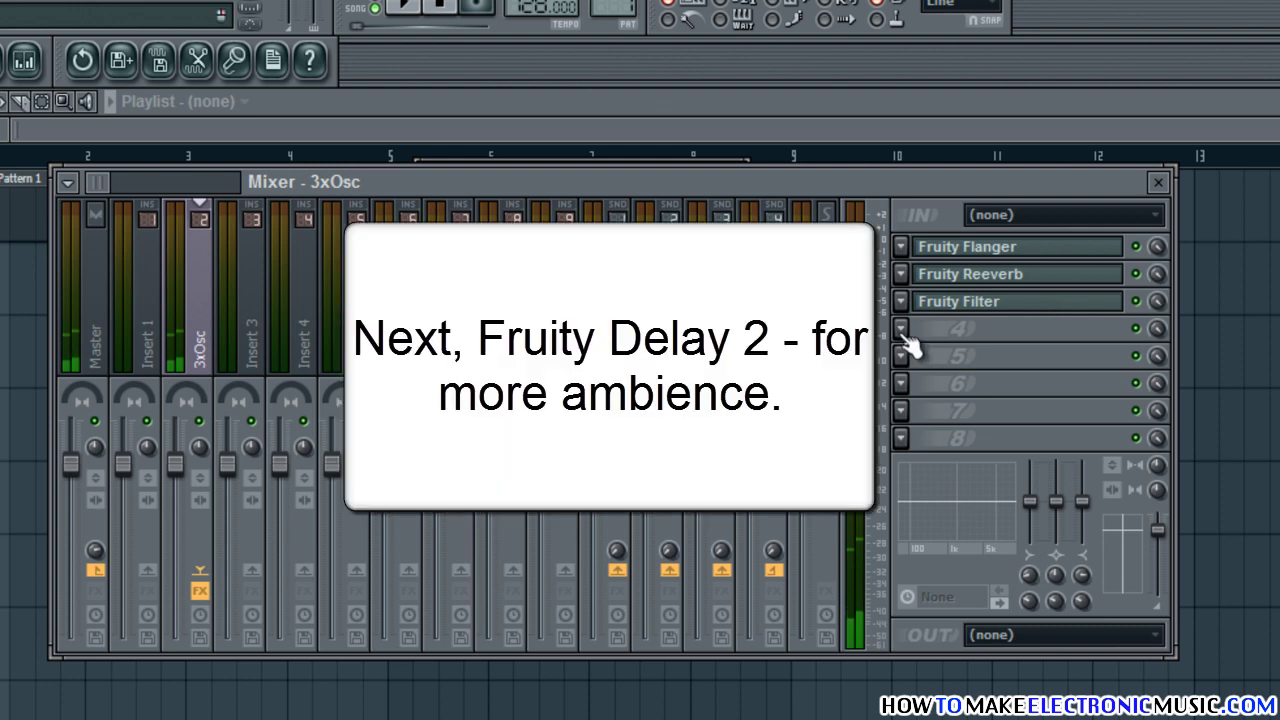
Step: Load Fruity Delay 2 in effect slot 4, enable ping pong feedback and pan its input fully right
left_click(900, 329)
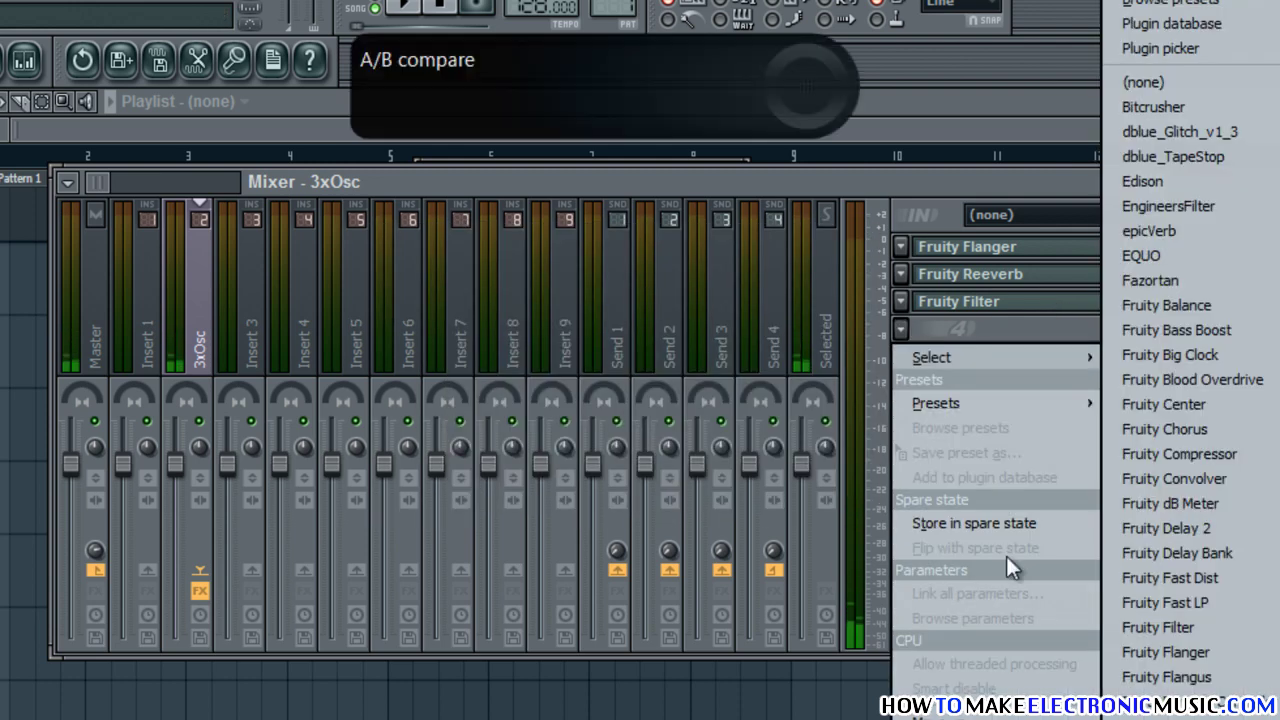
left_click(1180, 530)
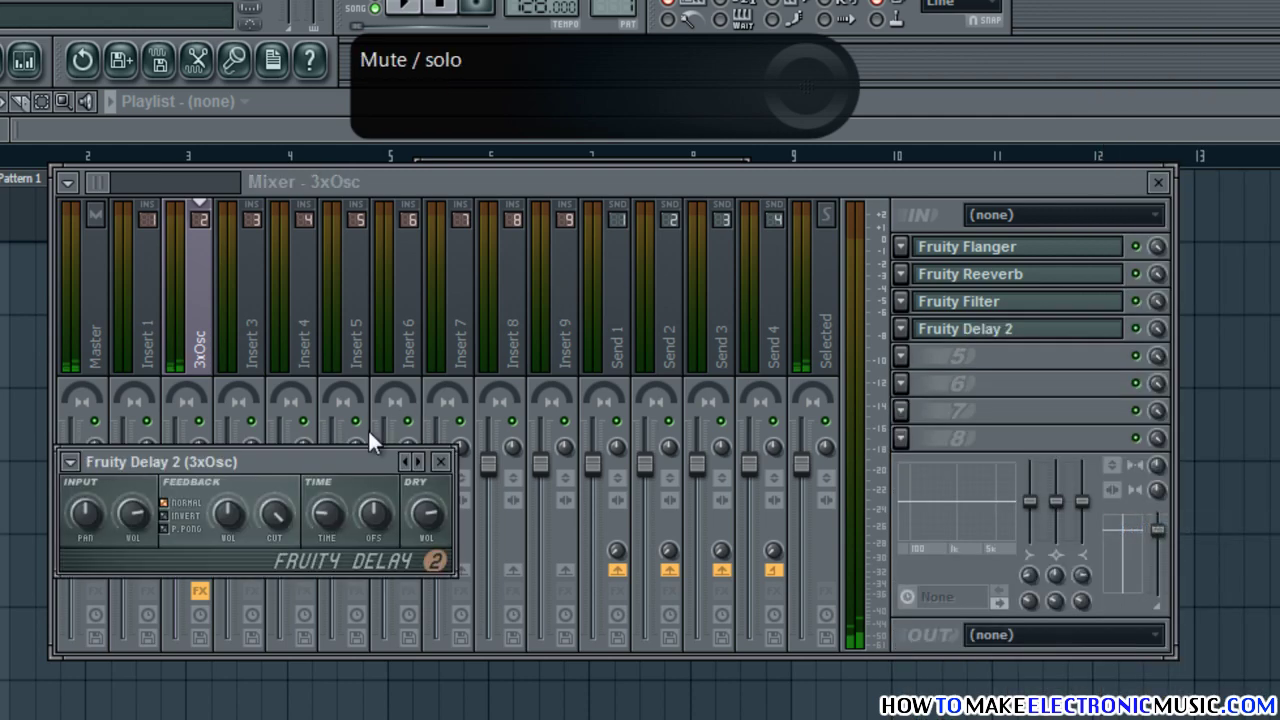
left_click_drag(365, 462, 678, 175)
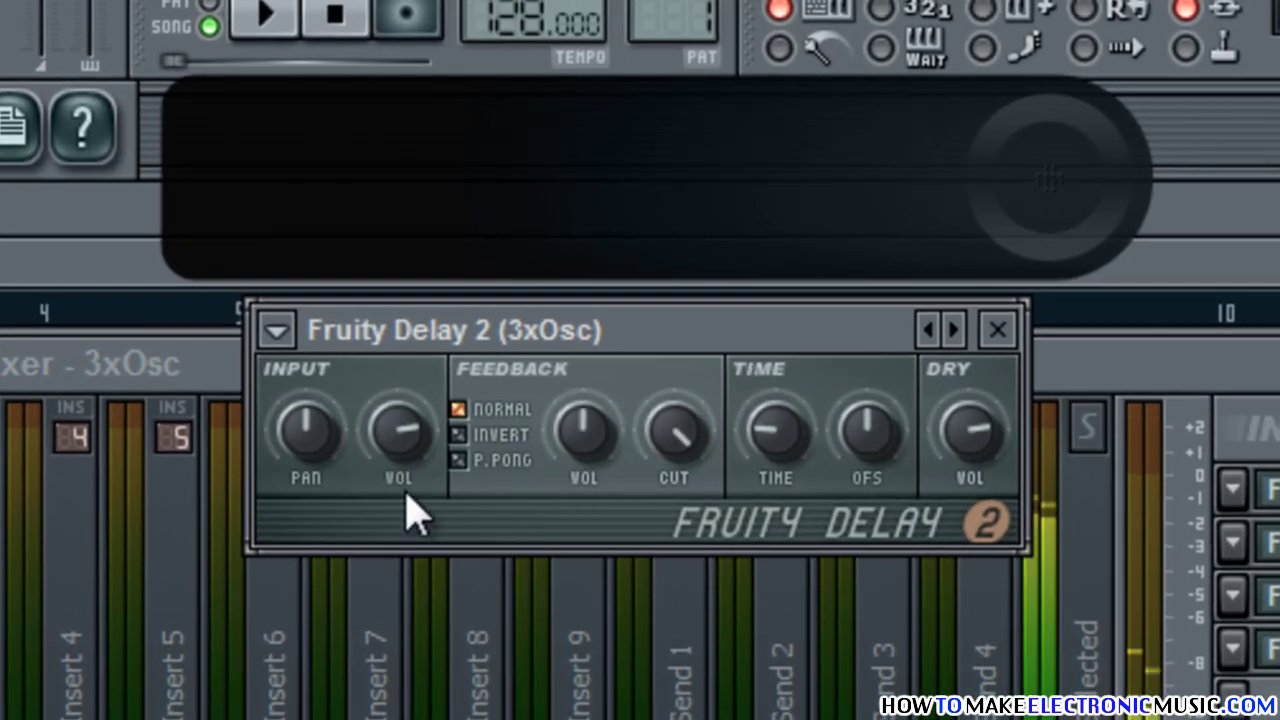
left_click(462, 460)
left_click_drag(310, 465, 277, 366)
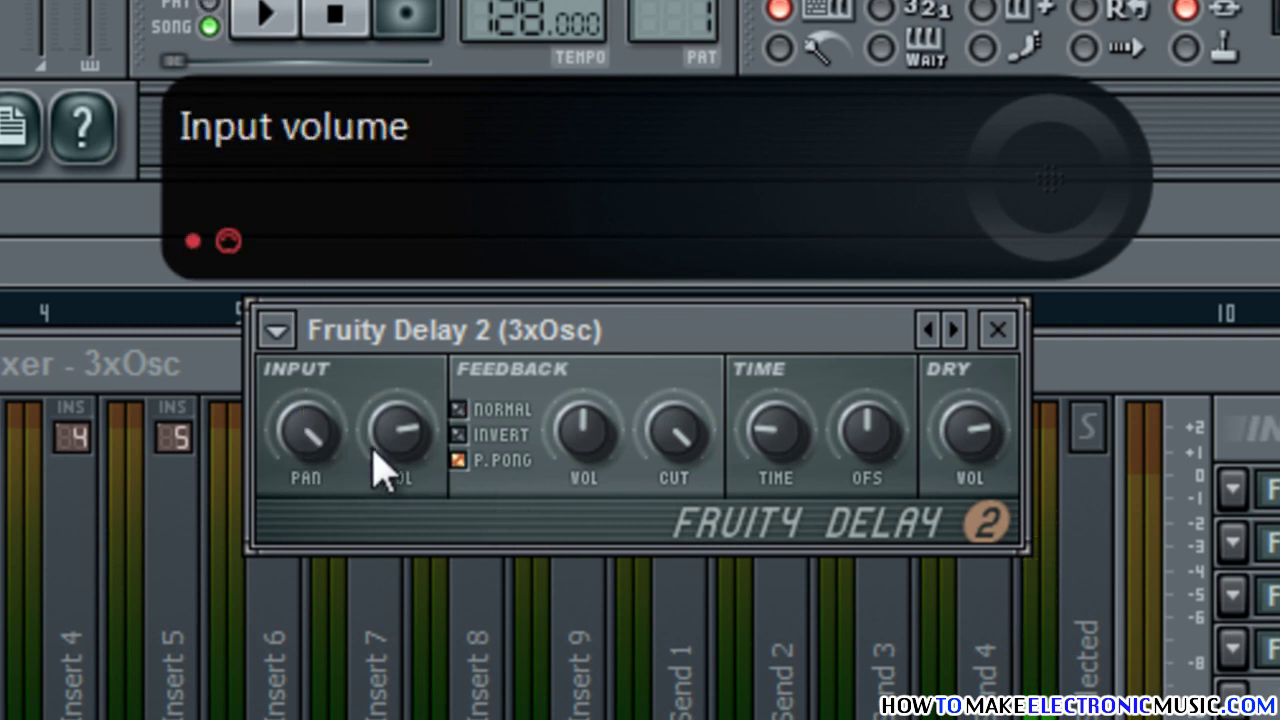
Step: In Fruity Delay 2, lower the input volume, raise the feedback volume, slightly increase the delay time and close the plugin
scroll(408, 466, "down", 2)
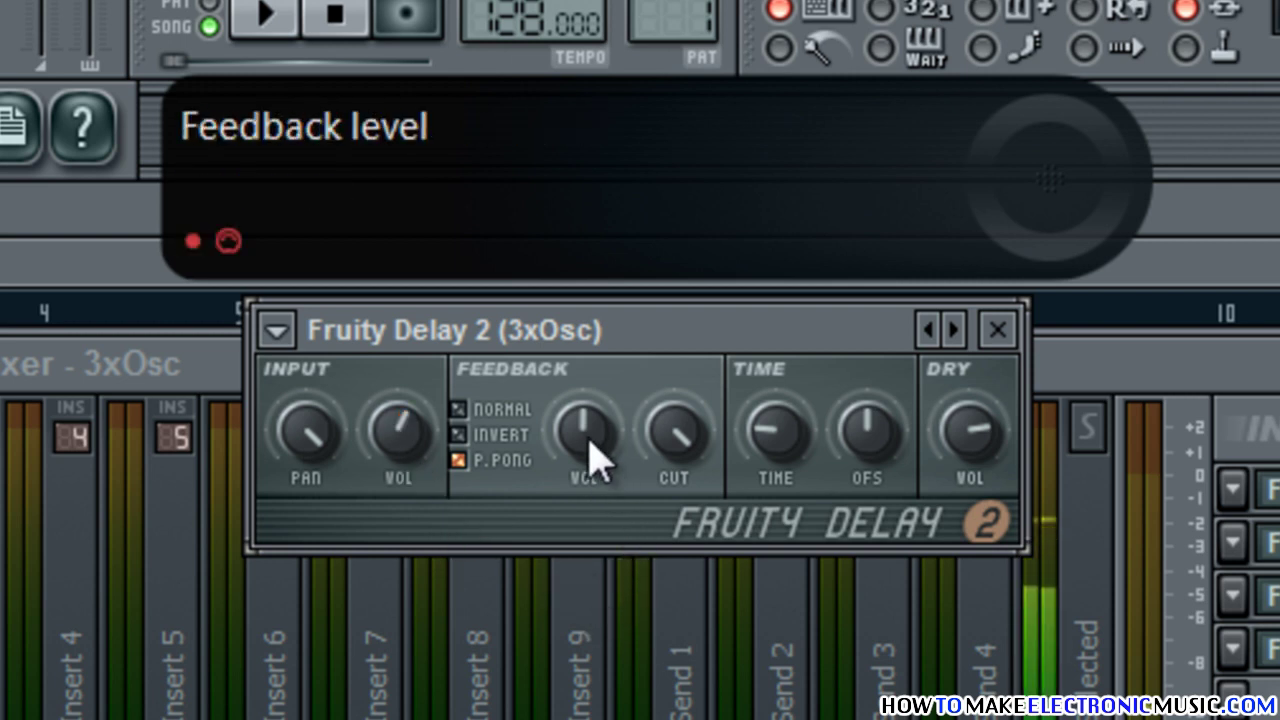
left_click_drag(597, 460, 600, 323)
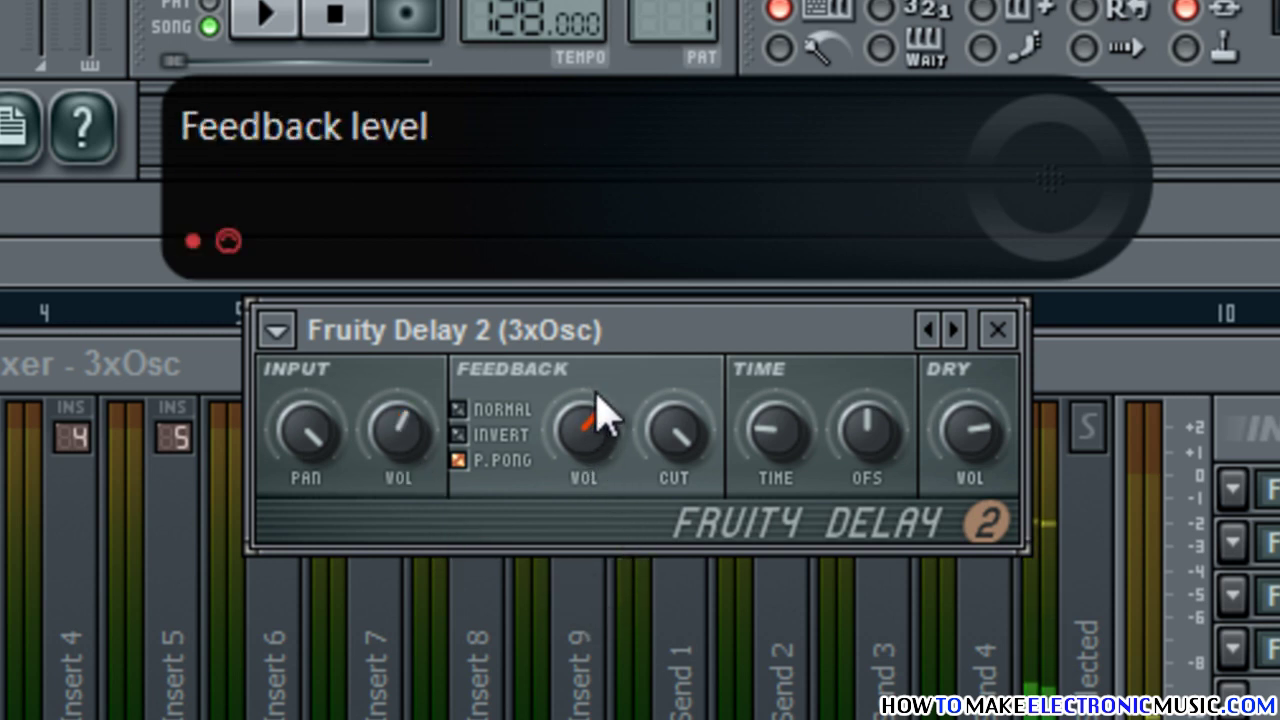
left_click(803, 450)
left_click_drag(803, 450, 806, 395)
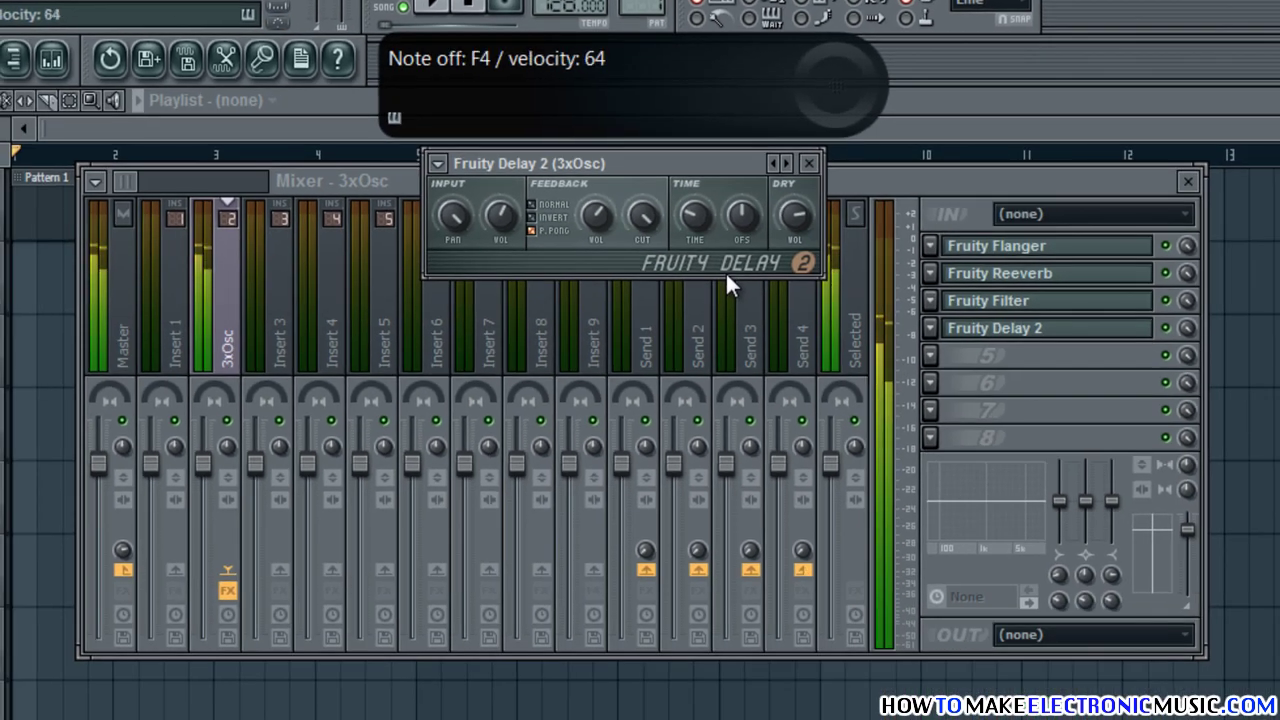
left_click(809, 163)
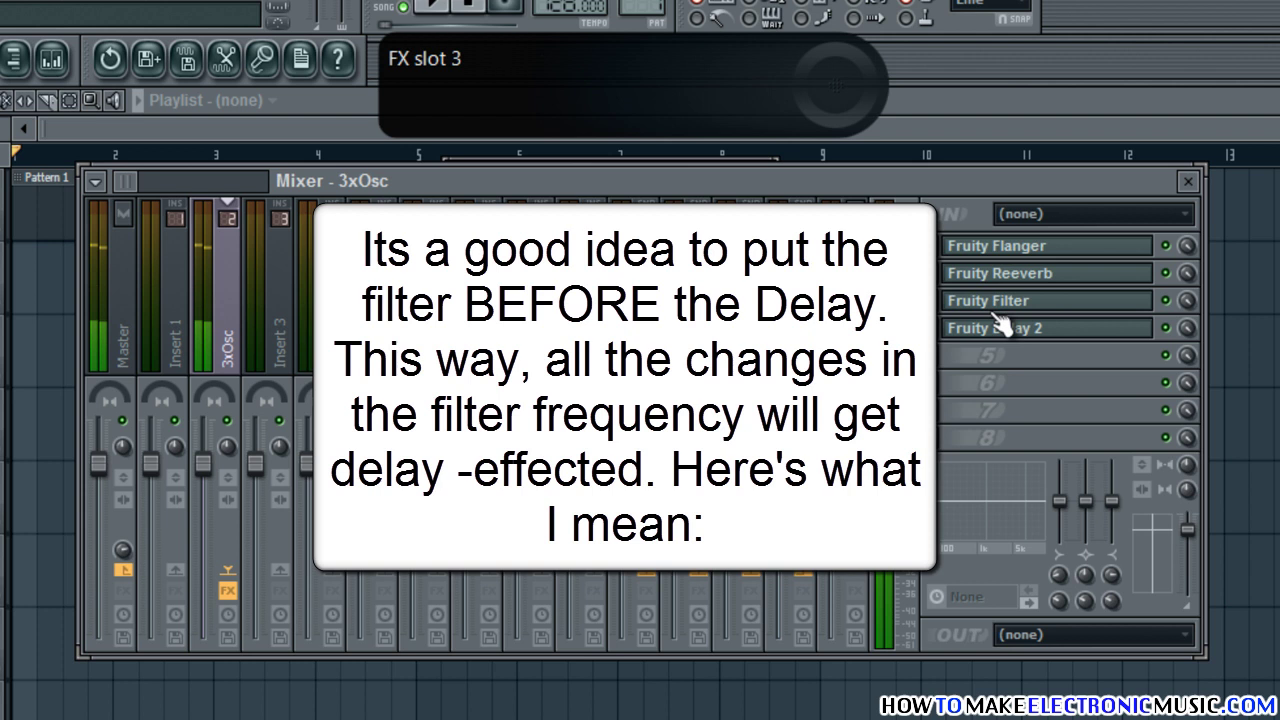
Step: Reopen Fruity Filter in slot 3, sweep the cutoff frequency to hear it through the delay, return it to maximum and close the plugin
left_click(995, 302)
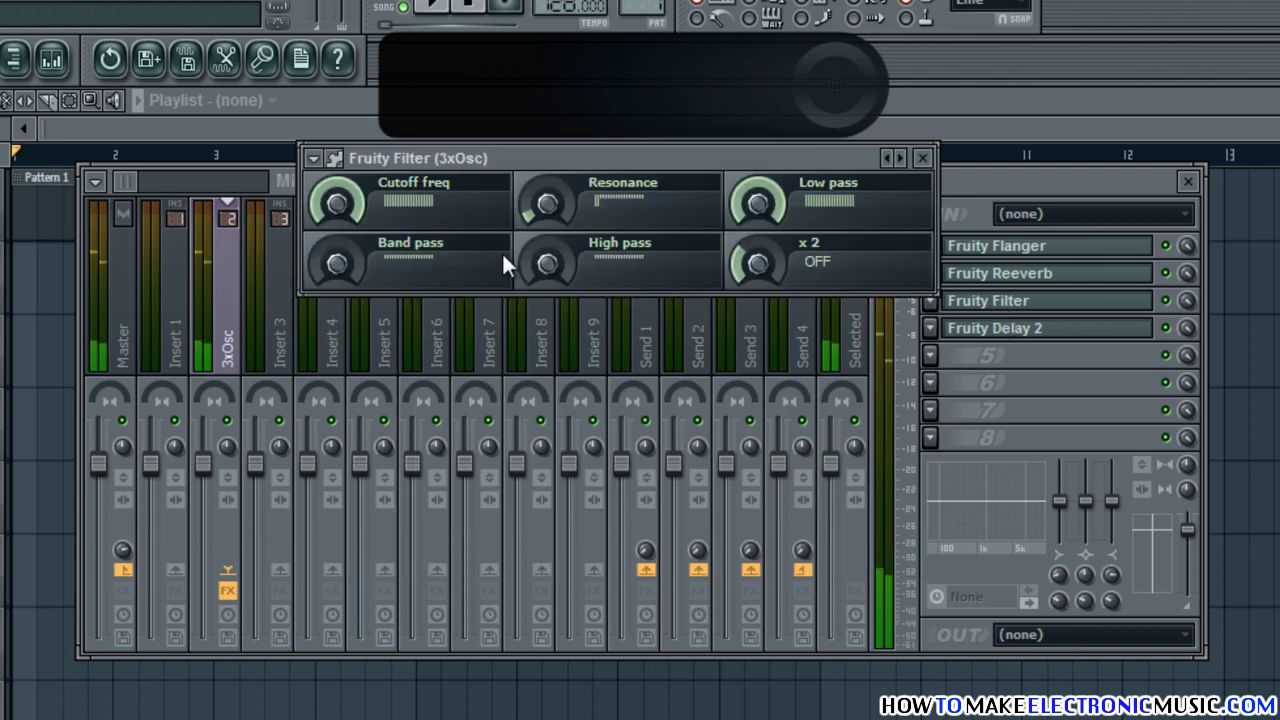
mouse_move(350, 199)
left_mouse_down()
mouse_move(377, 274)
mouse_move(404, 446)
mouse_move(376, 272)
mouse_move(387, 432)
mouse_move(374, 296)
mouse_move(379, 394)
mouse_move(378, 280)
mouse_move(356, 194)
left_mouse_up()
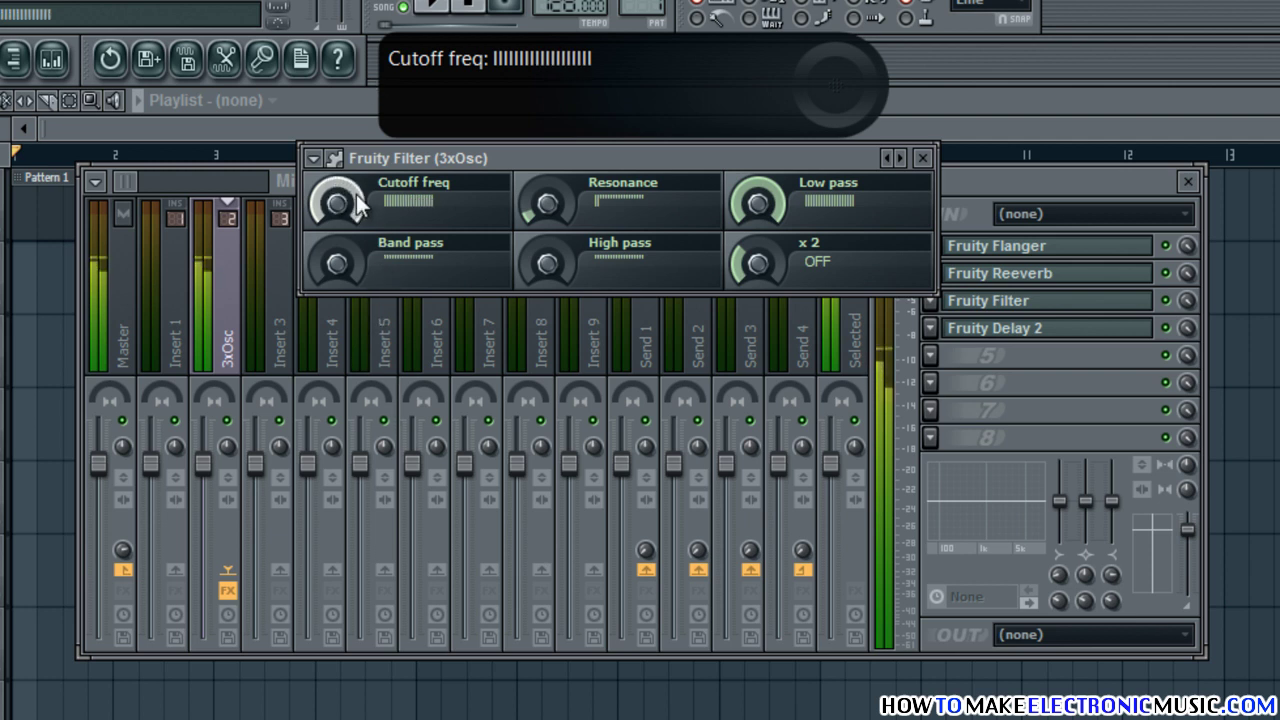
left_click(924, 158)
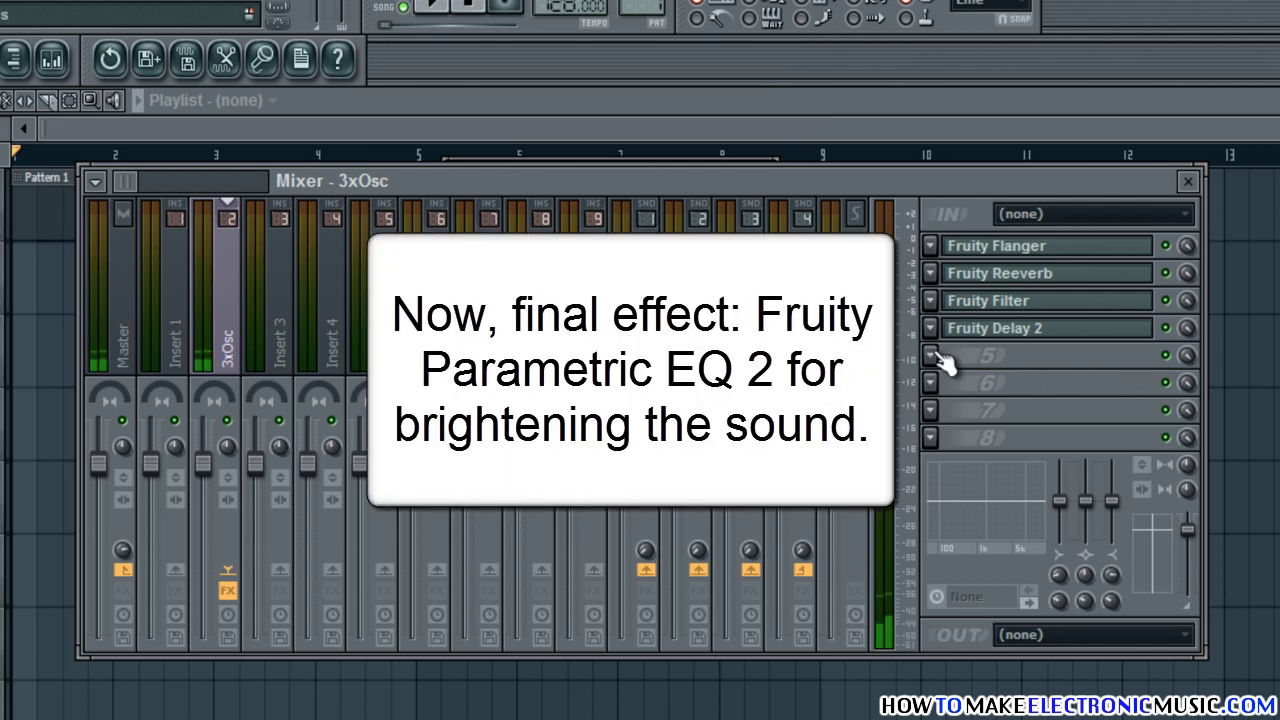
Step: Load Fruity Parametric EQ 2 in effect slot 5 and move its window up into clear view
left_click(930, 355)
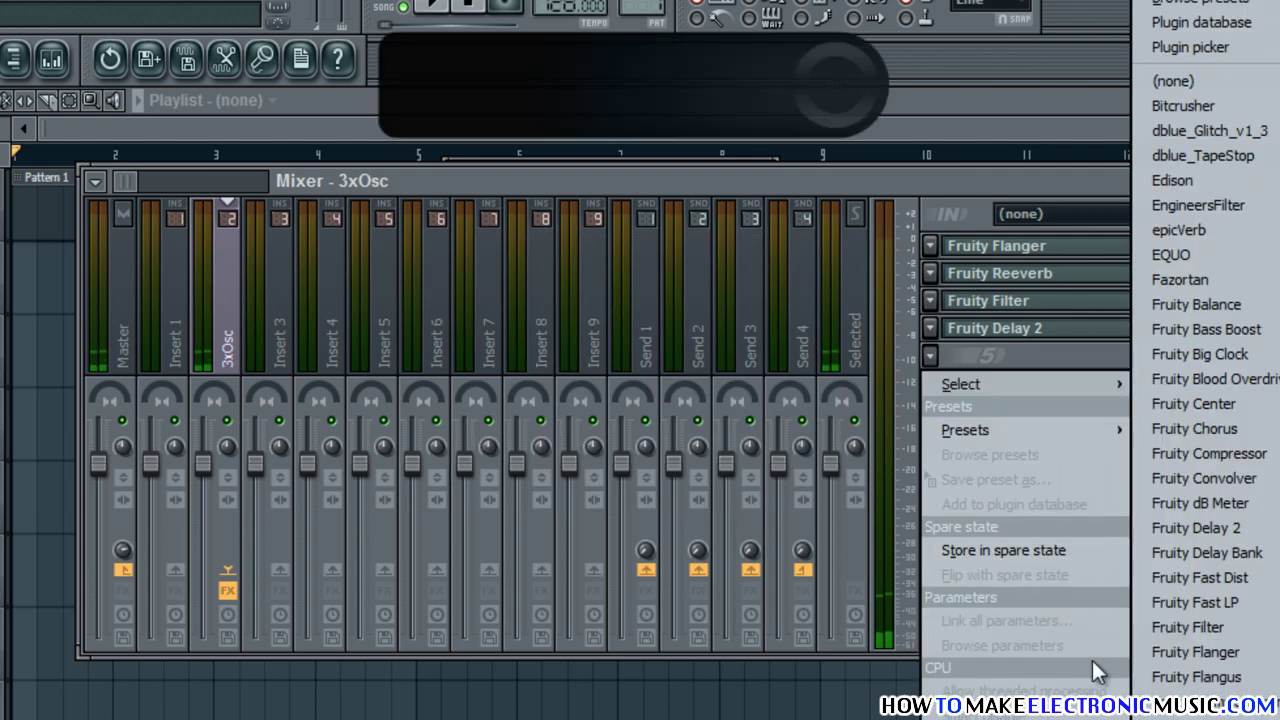
left_click(1200, 690)
left_click_drag(737, 532, 805, 173)
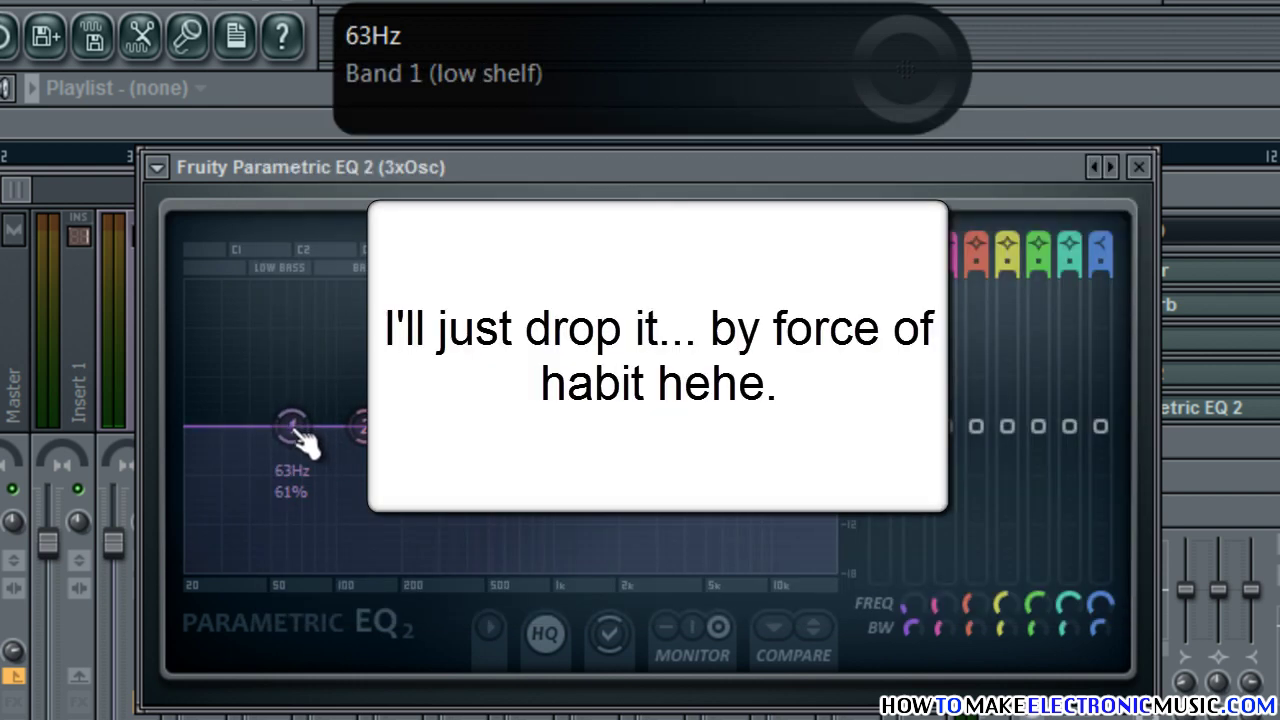
Step: In Parametric EQ 2, drop low shelf band 1 to -18 dB at a lower frequency, raise high shelf band 7 about 3 dB, and close it
left_click_drag(293, 430, 224, 566)
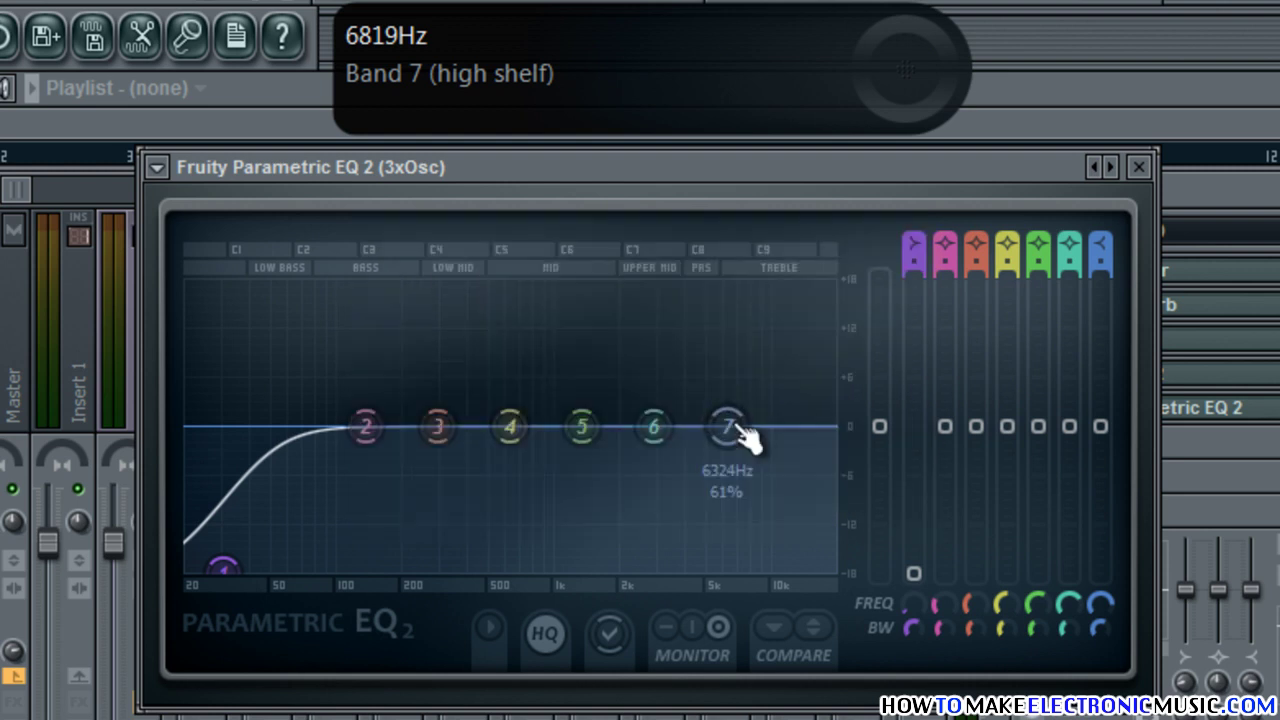
left_click_drag(751, 434, 766, 386)
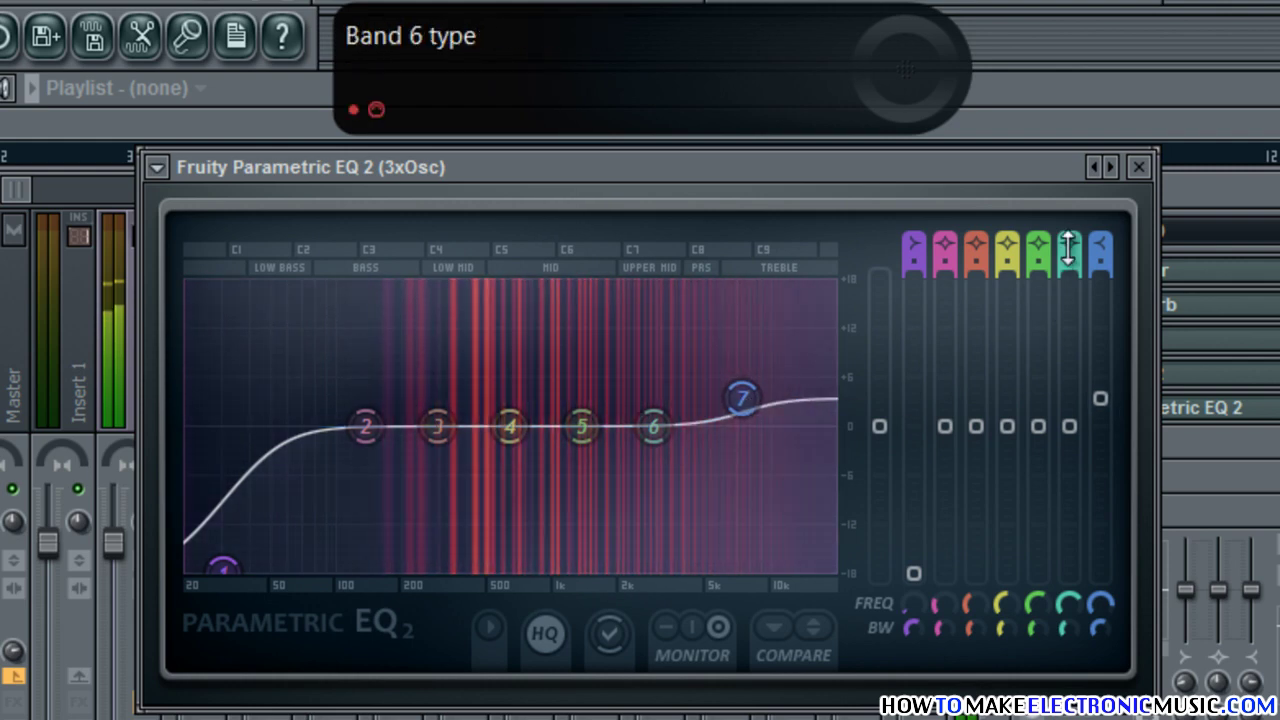
left_click(1141, 167)
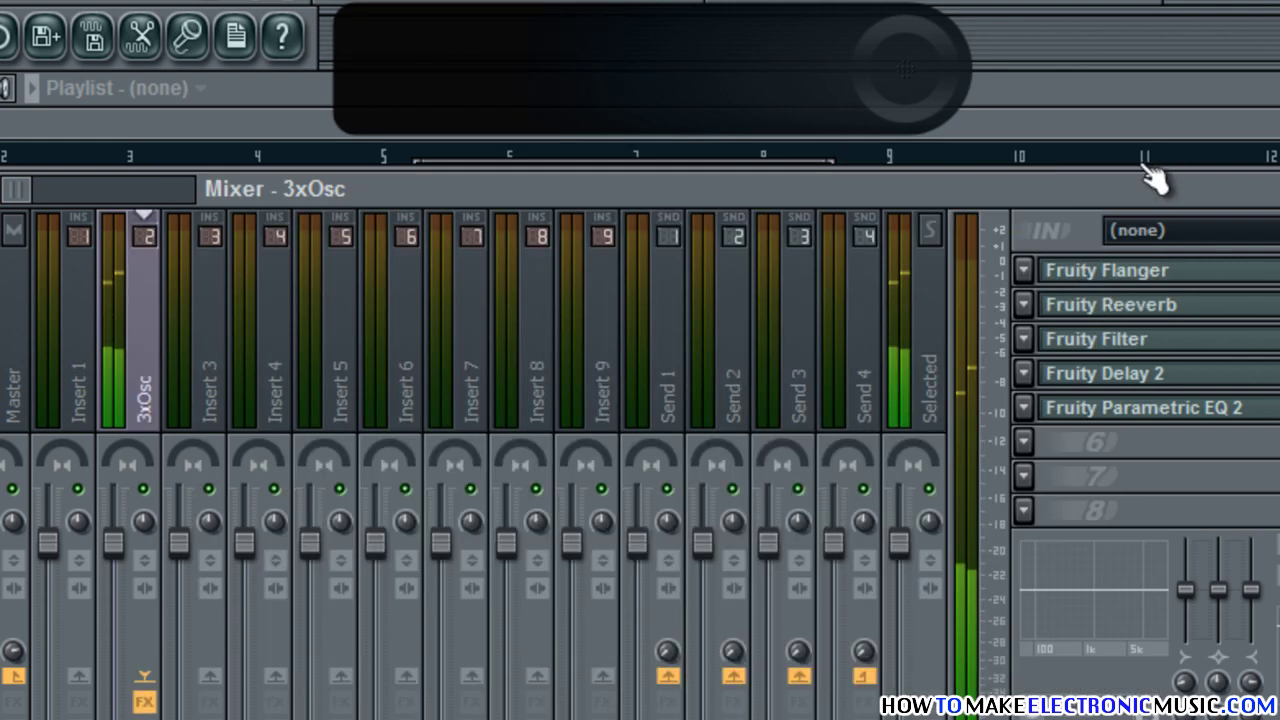
Step: Close the Fruity Filter window over the playlist and stop the song playback
key("F6")
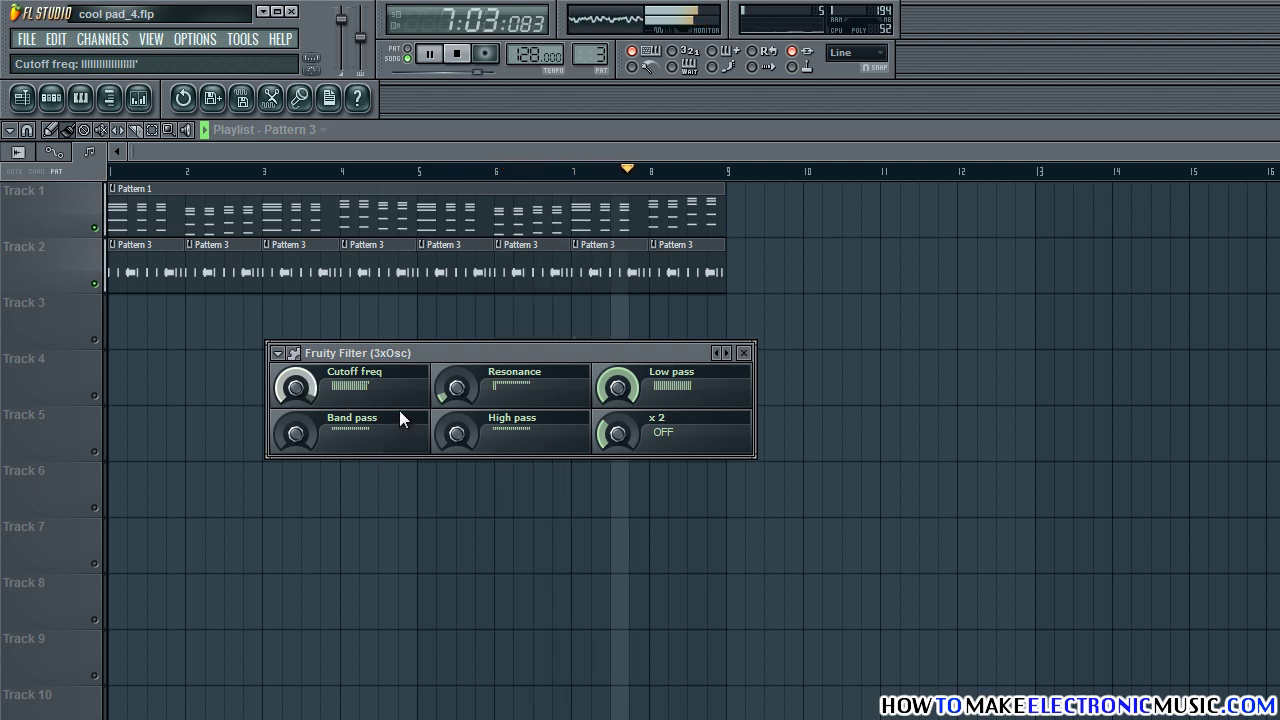
left_click(743, 353)
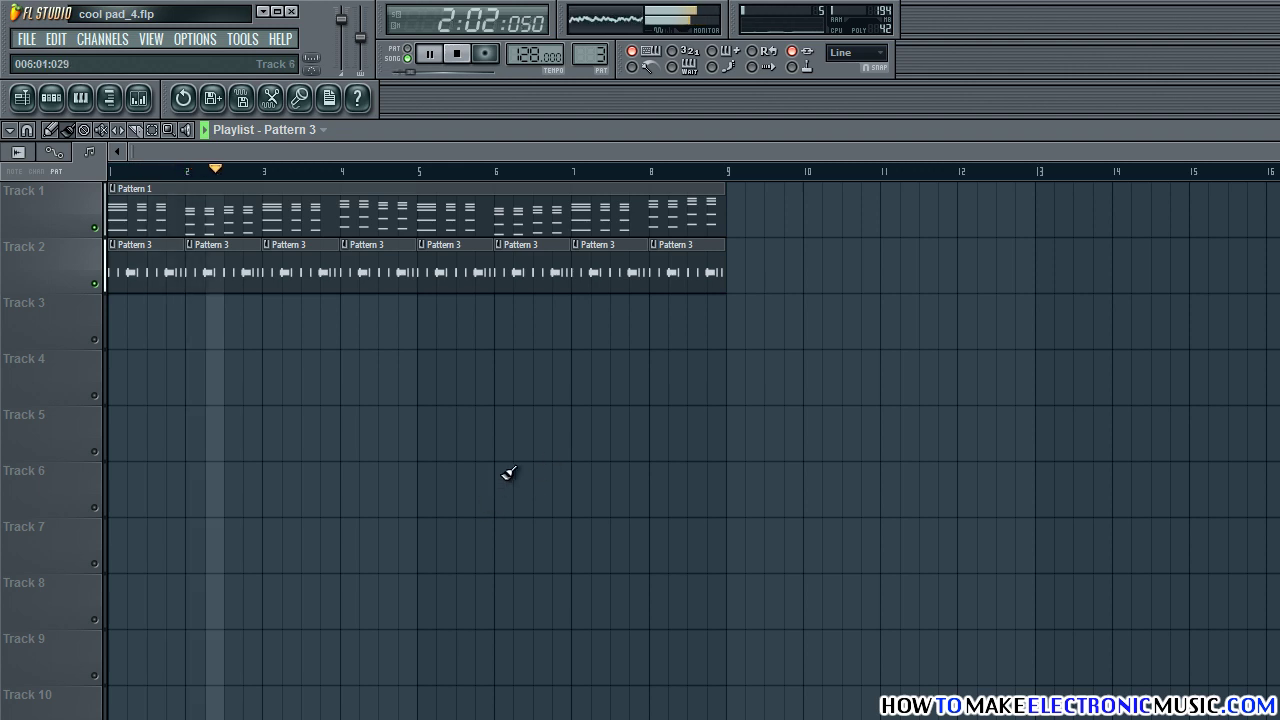
key("space")
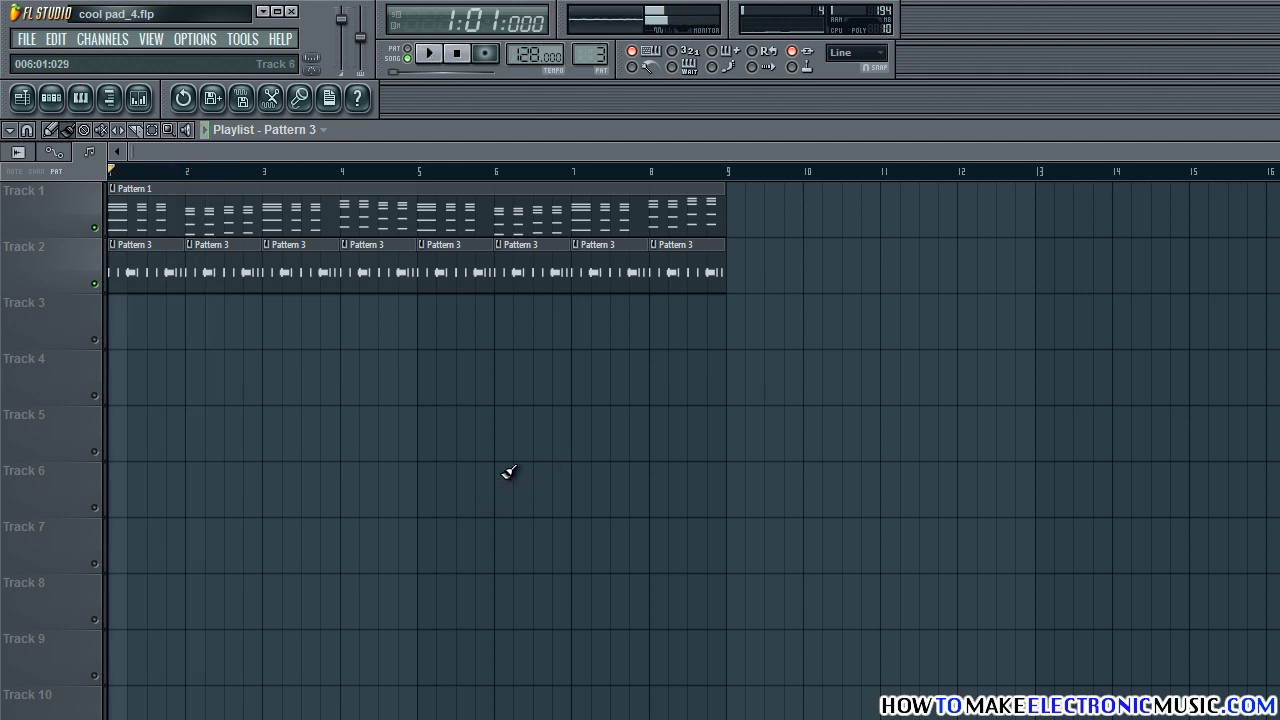